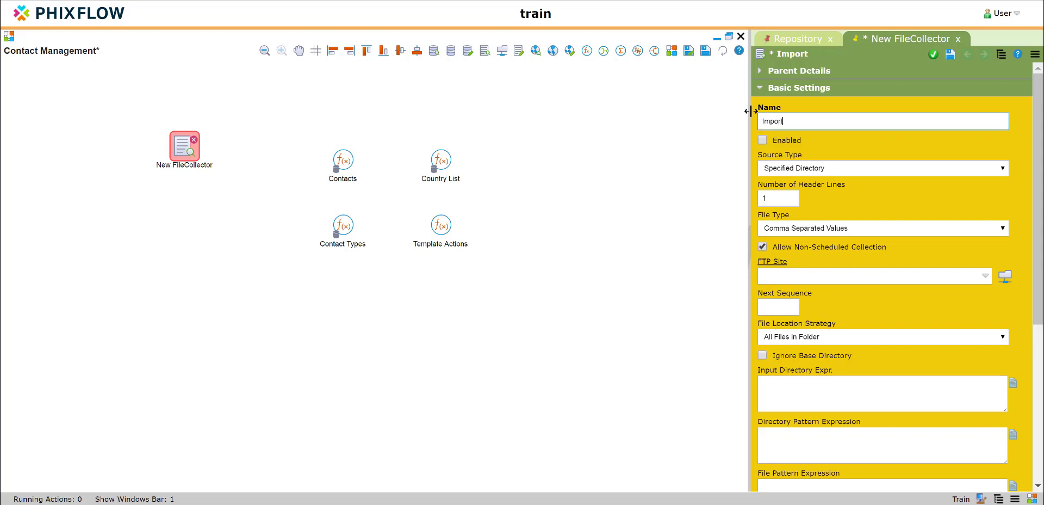
# Name the new file collector "Import Contacts" and save it.
pyautogui.write('Con')
pyautogui.press('Return')
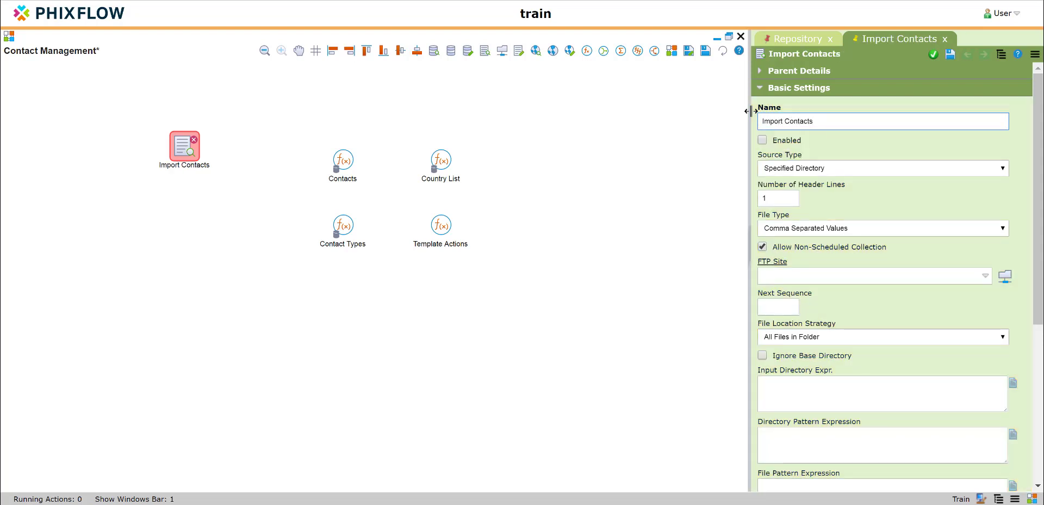
pyautogui.click(933, 54)
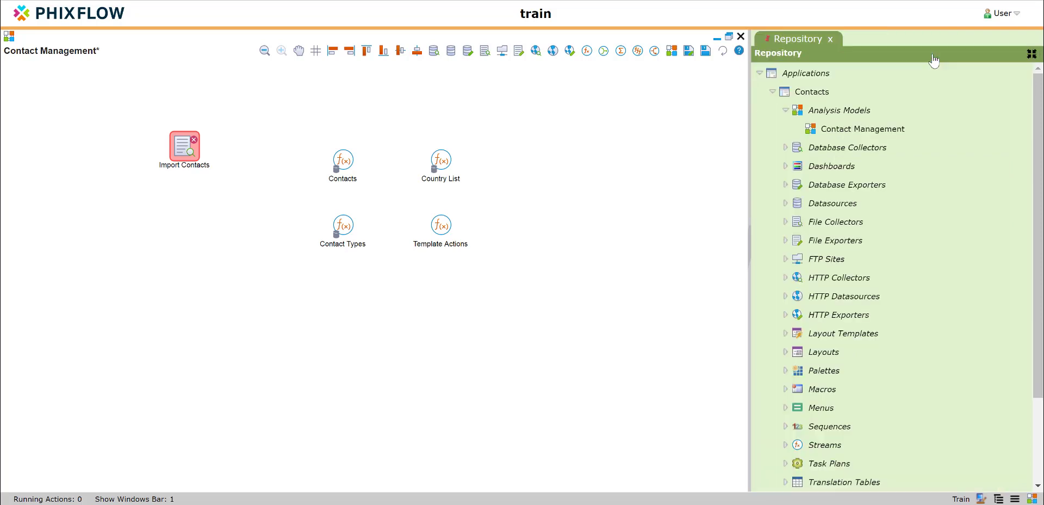
# Upload Contact Import 1.xlsx to the Import Contacts file collector to configure it and generate its output stream.
pyautogui.moveTo(188, 148)
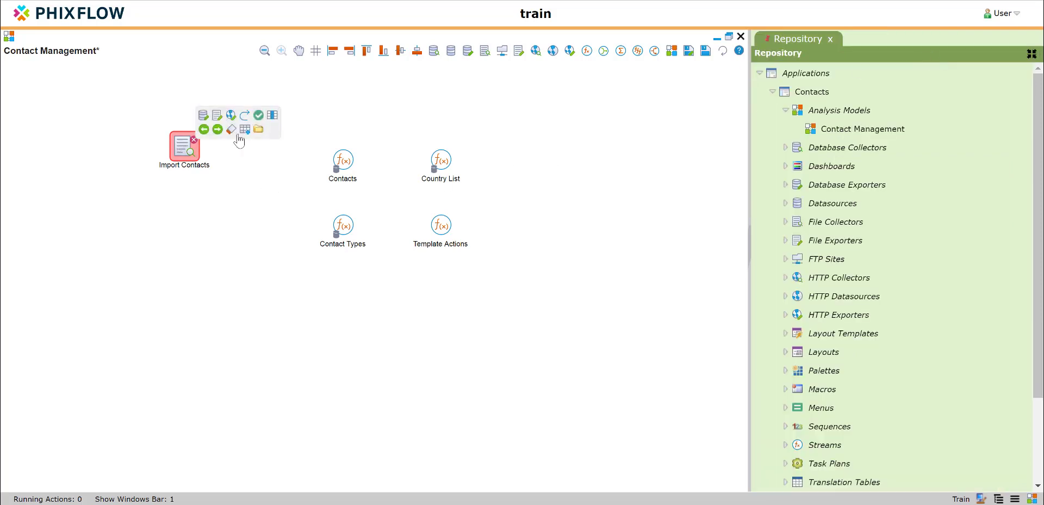
pyautogui.click(259, 130)
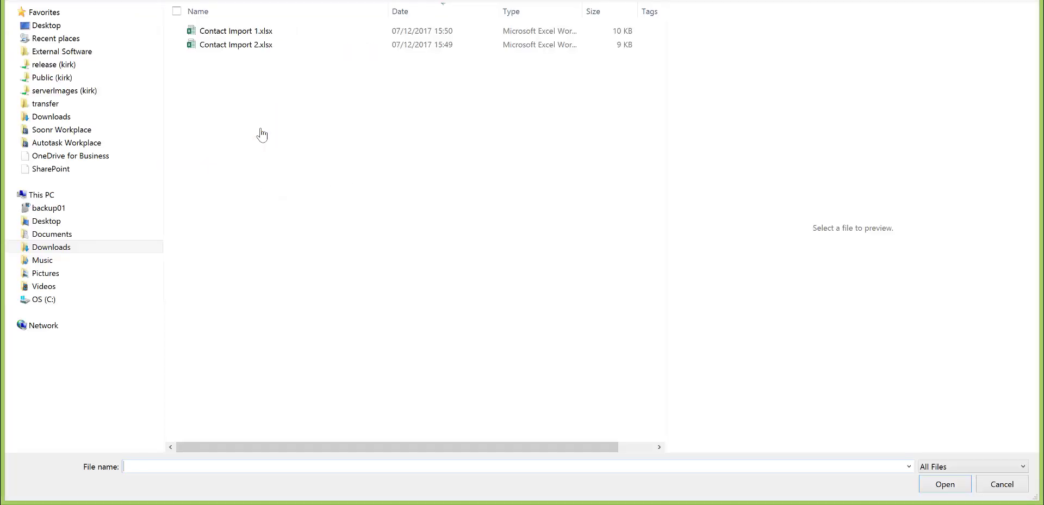
pyautogui.doubleClick(256, 32)
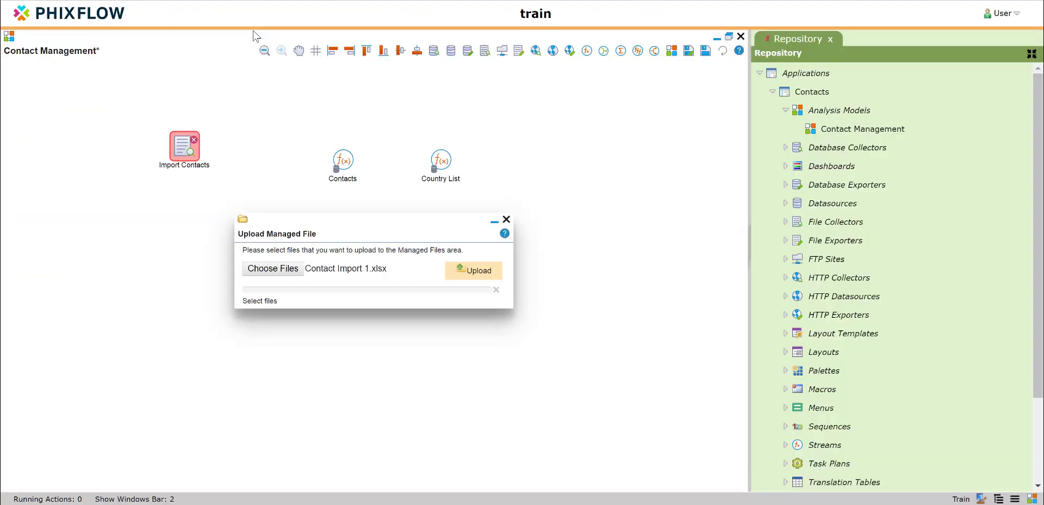
pyautogui.click(463, 276)
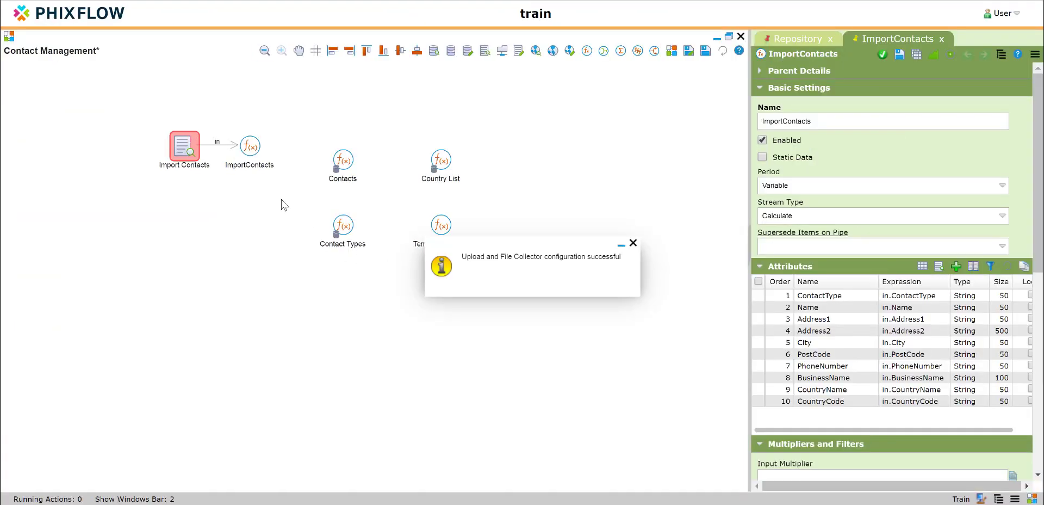
pyautogui.click(633, 243)
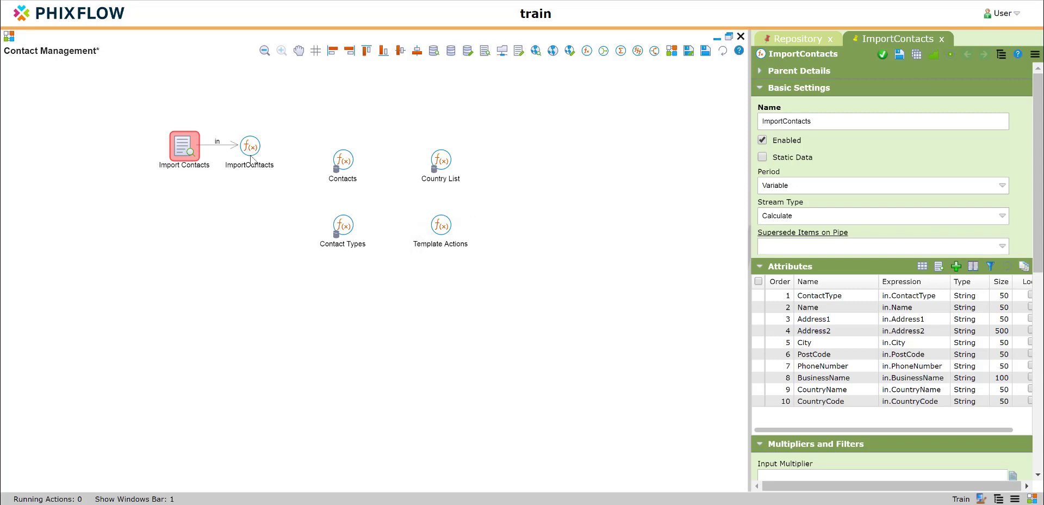
# Run analysis on the ImportContacts stream, view its data in the default view and close the view.
pyautogui.click(251, 157)
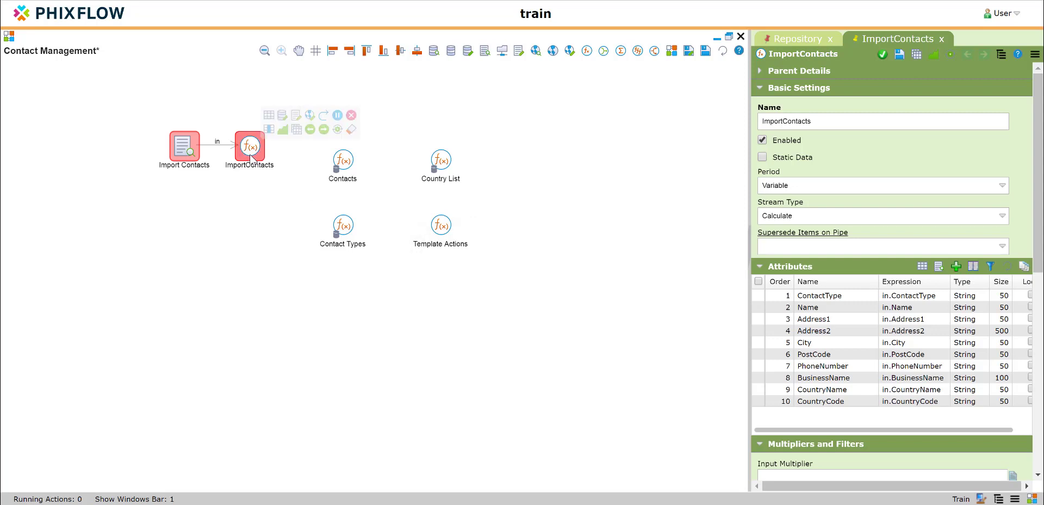
pyautogui.click(338, 130)
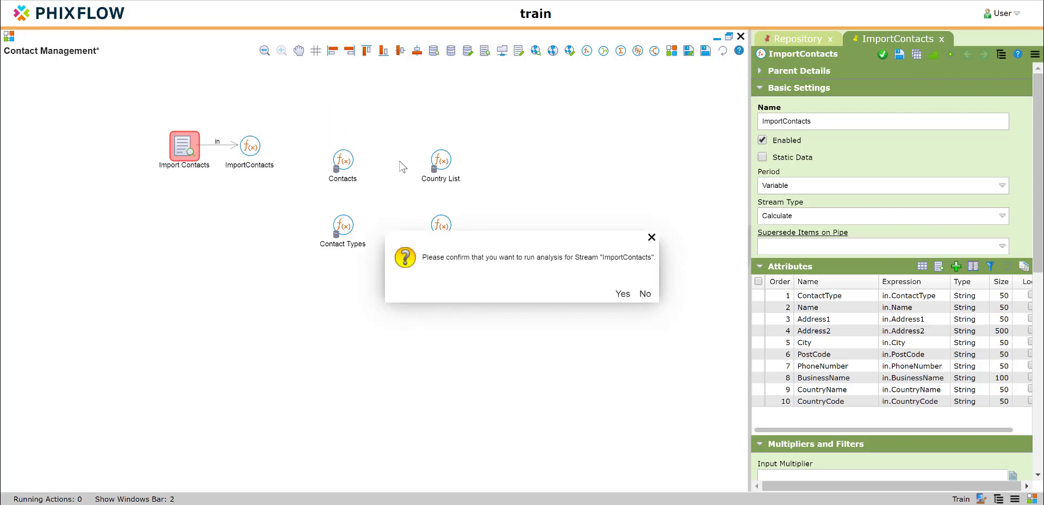
pyautogui.click(620, 294)
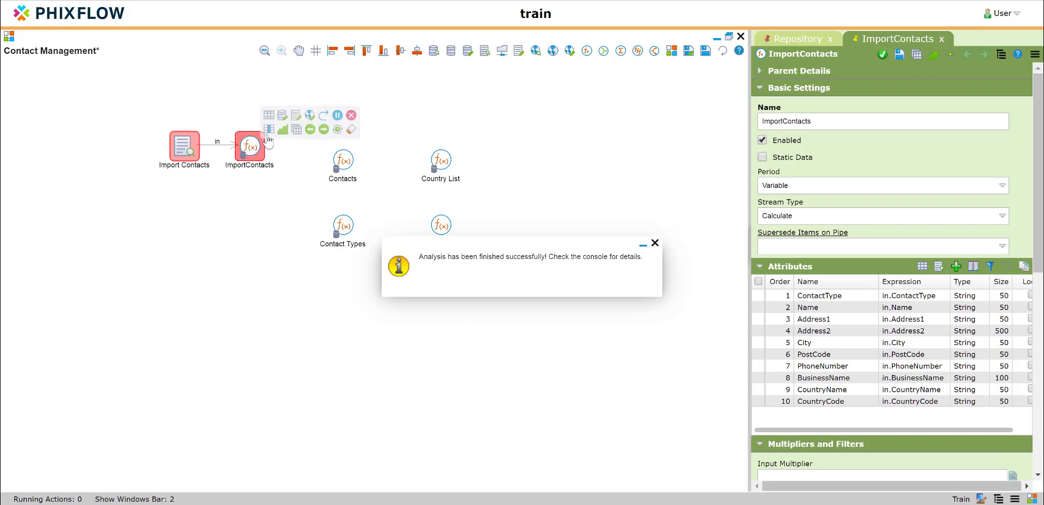
pyautogui.click(336, 159)
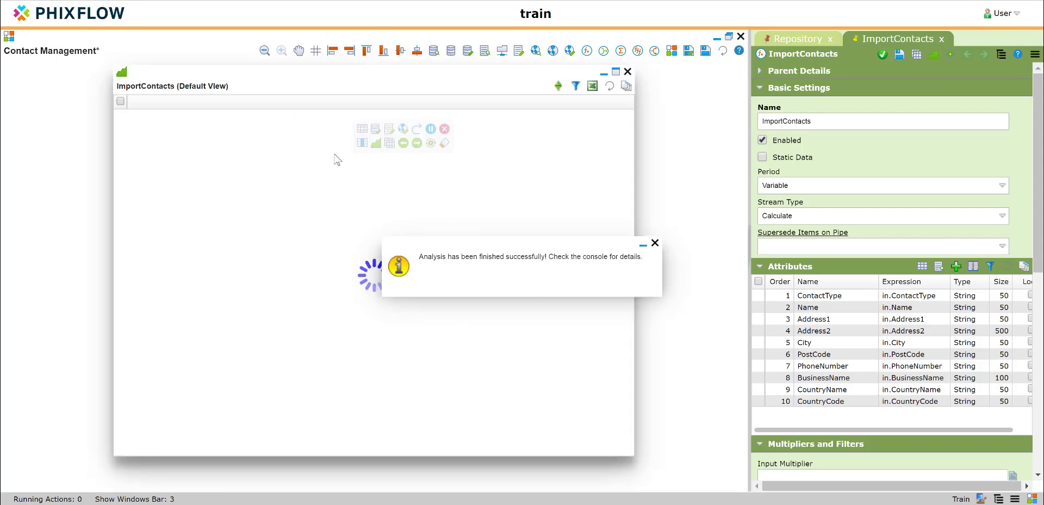
pyautogui.click(627, 71)
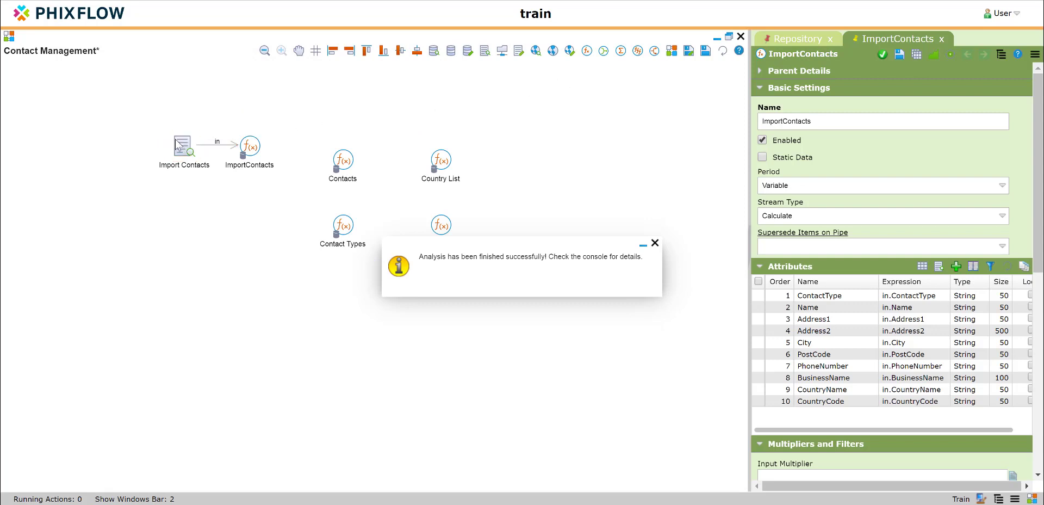
# Align the Import Contacts collector and the ImportContacts and Contacts streams along their bottom edges, and dismiss the analysis message.
pyautogui.moveTo(141, 109); pyautogui.dragTo(385, 191)
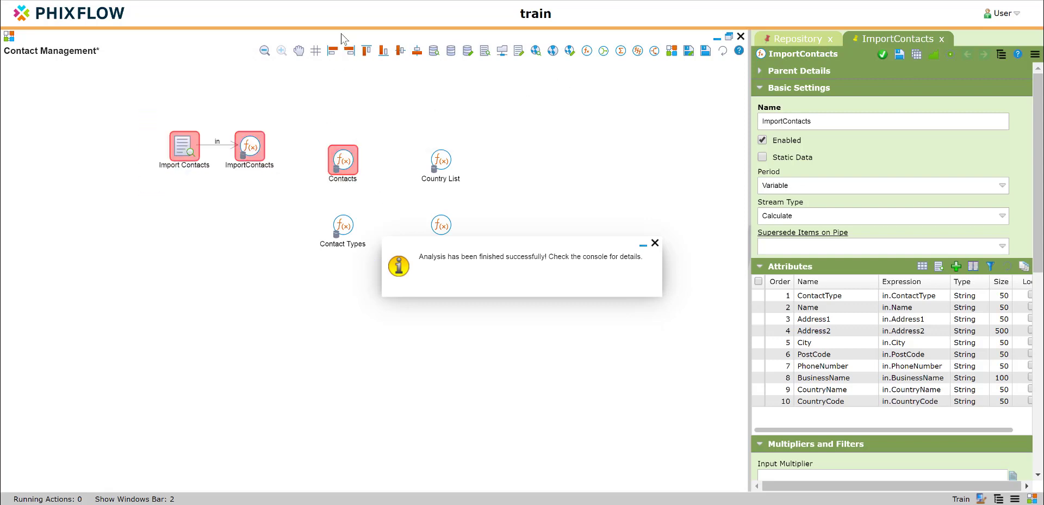
pyautogui.click(384, 51)
pyautogui.click(303, 111)
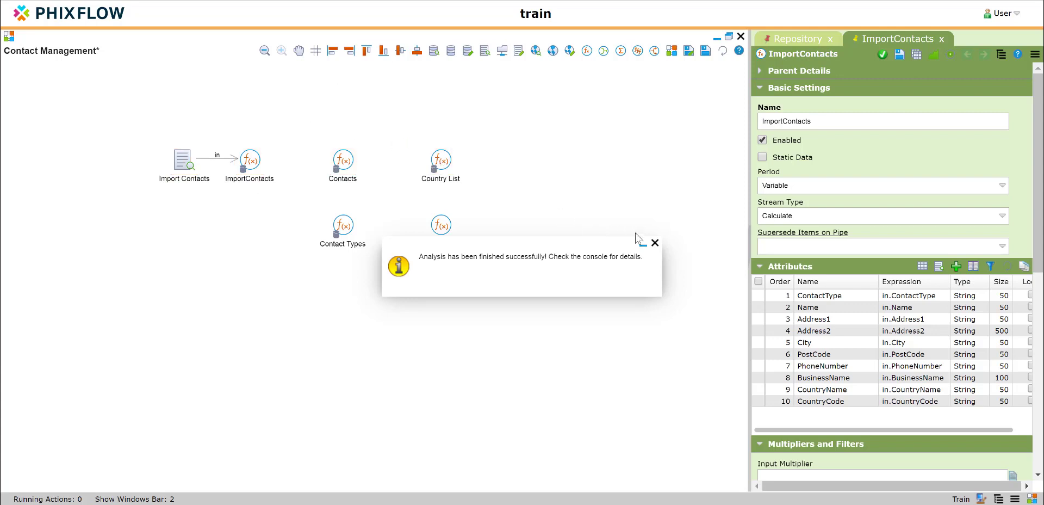
pyautogui.click(655, 242)
# Connect the ImportContacts stream to the Contacts stream with a pipe and mark ImportContacts as static.
pyautogui.moveTo(255, 160)
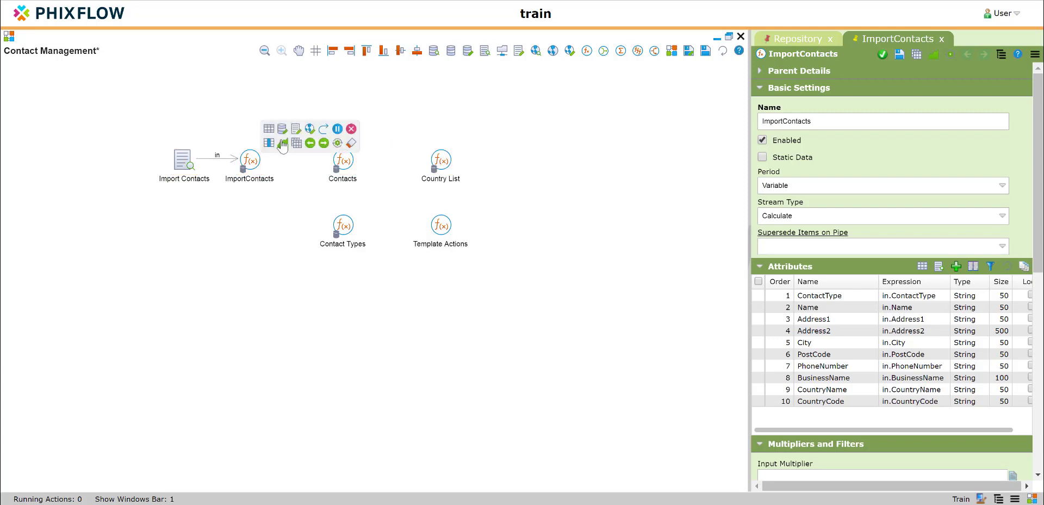
pyautogui.moveTo(323, 130); pyautogui.dragTo(343, 165)
pyautogui.moveTo(342, 165)
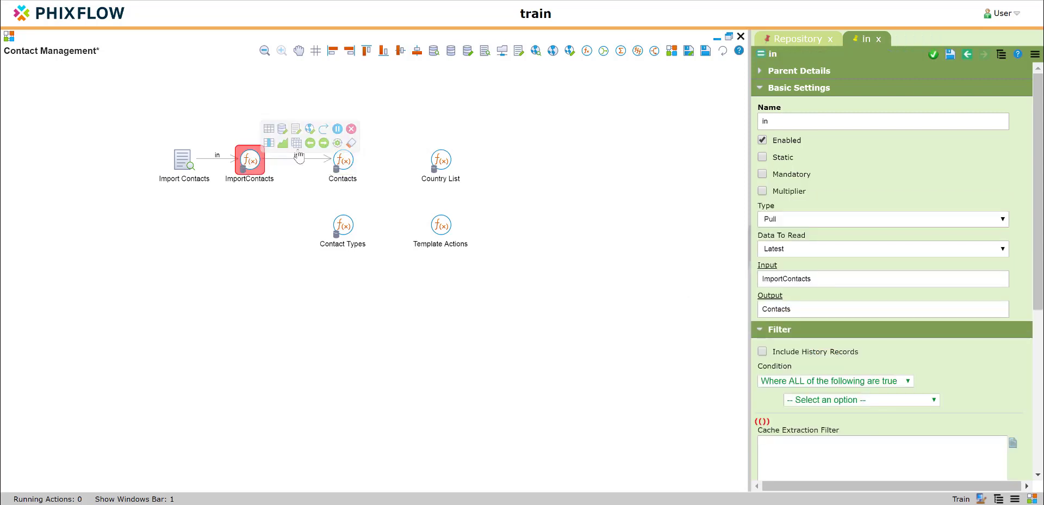
pyautogui.click(338, 130)
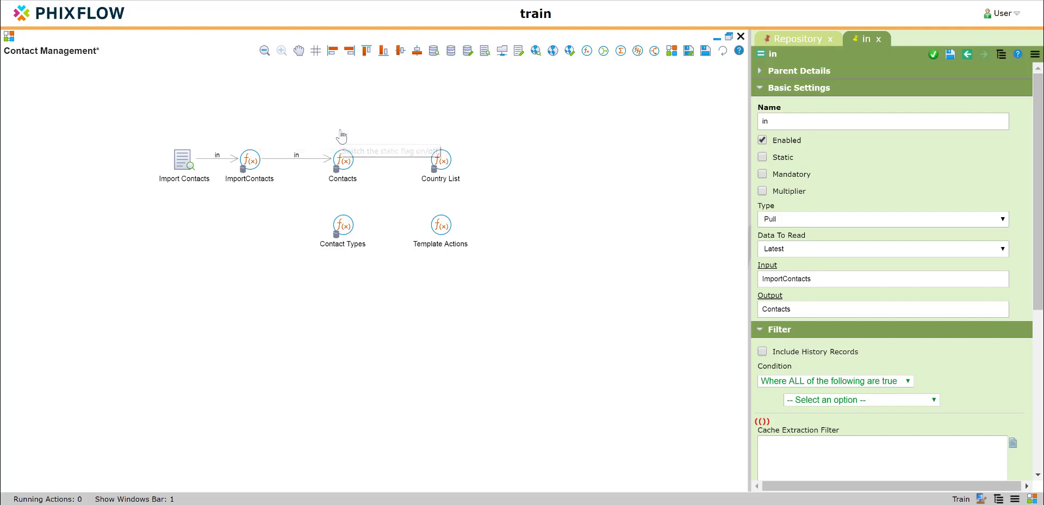
# Open the Contacts stream's settings and check its UID attribute.
pyautogui.moveTo(344, 158)
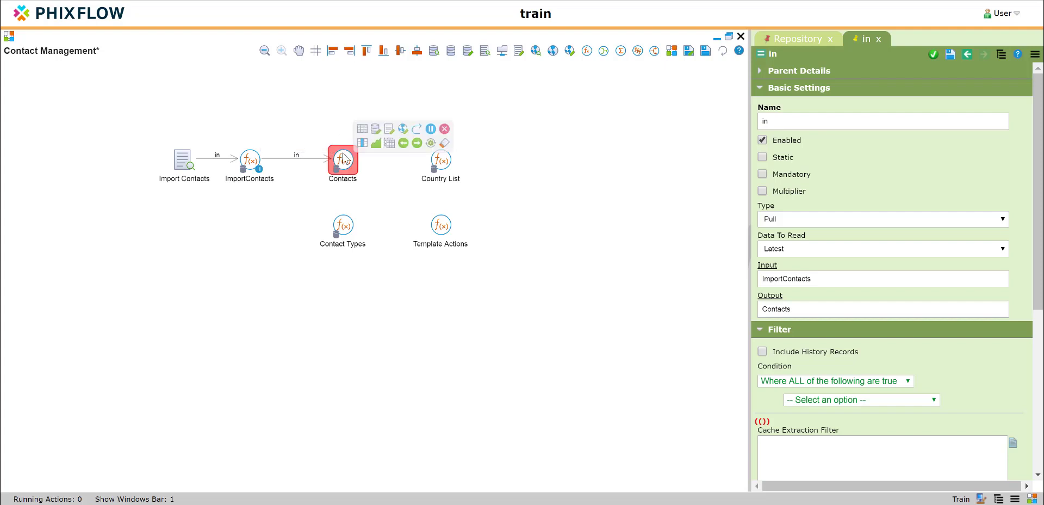
pyautogui.doubleClick(344, 158)
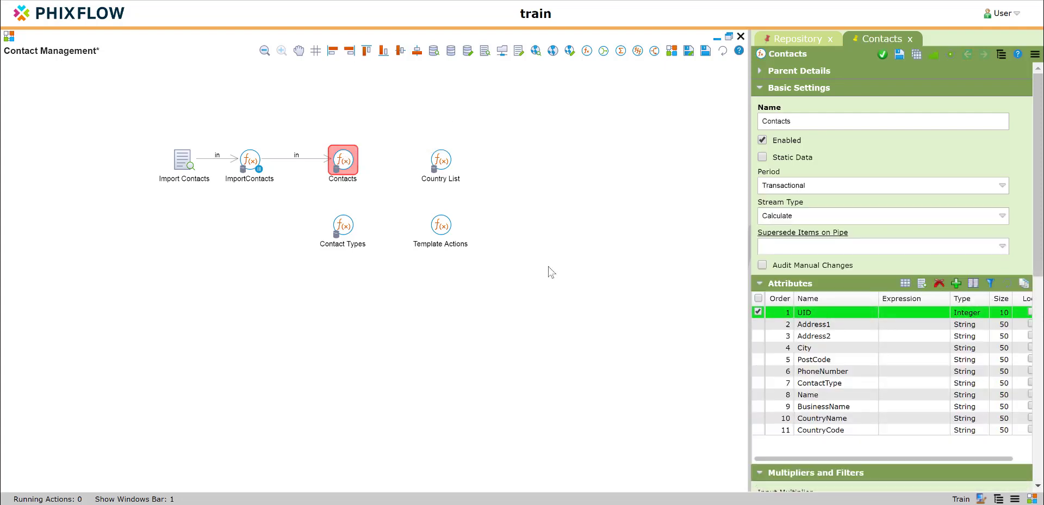
pyautogui.click(855, 314)
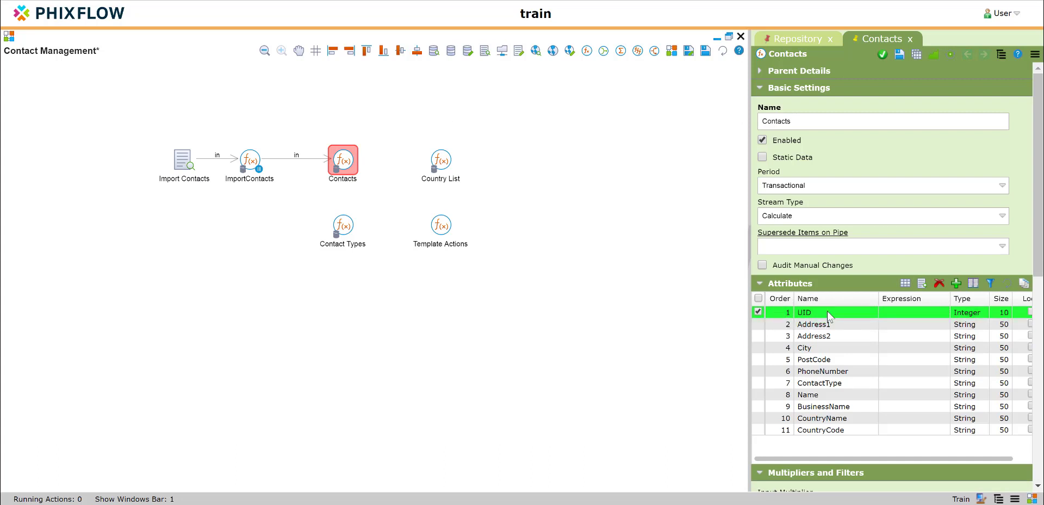
# Add a new sequence to the Contacts application and name it ContactUID.
pyautogui.click(795, 39)
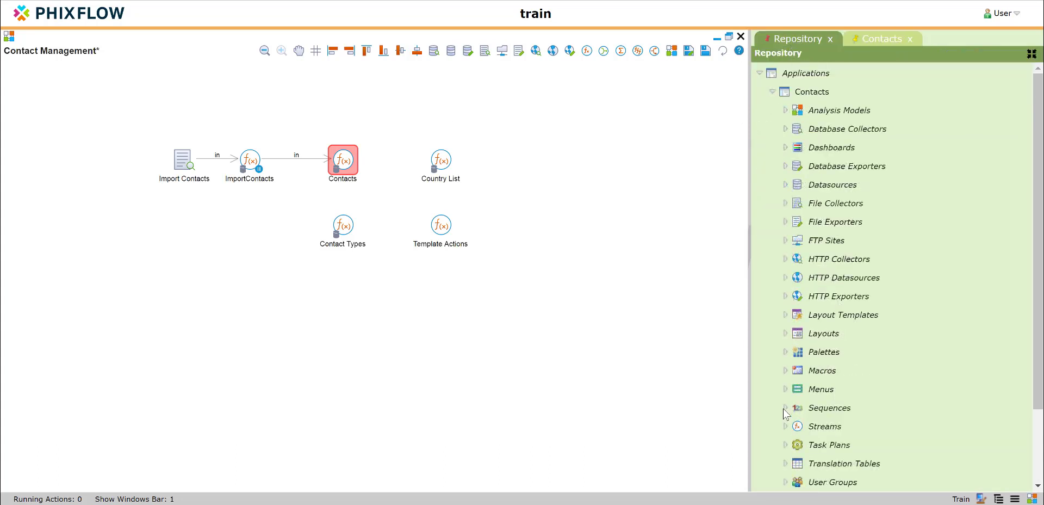
pyautogui.click(784, 408)
pyautogui.scroll(-1, 816, 392)
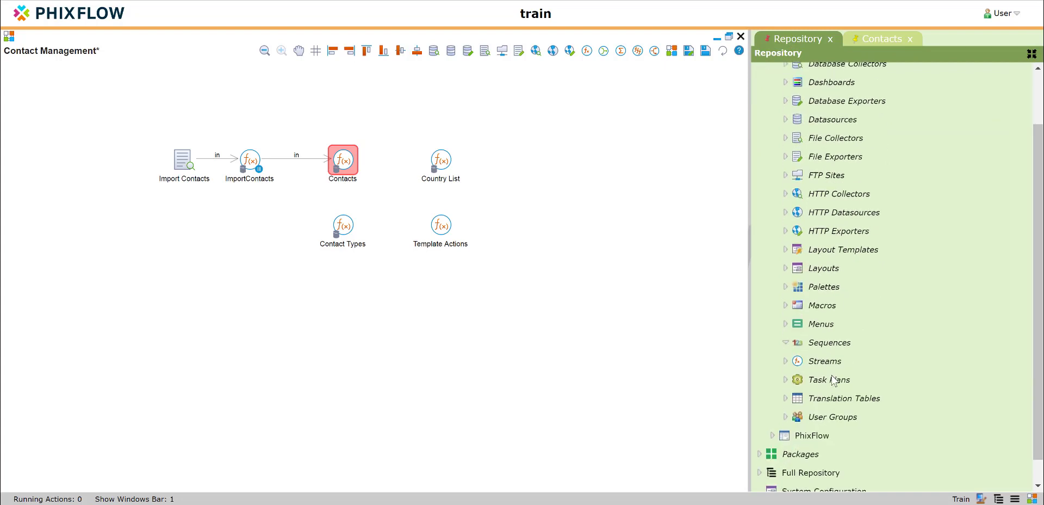
pyautogui.rightClick(837, 343)
pyautogui.click(860, 353)
pyautogui.click(793, 106)
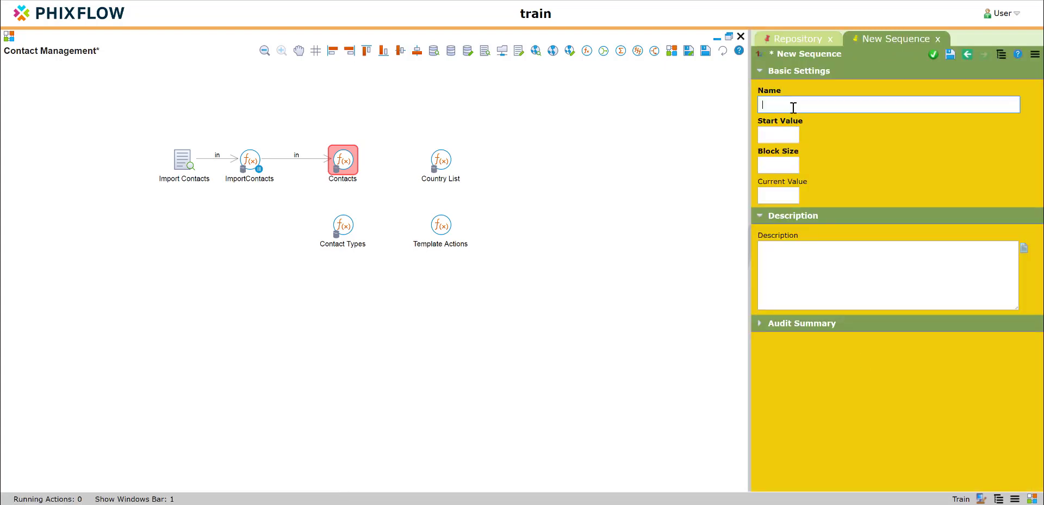
pyautogui.write('Con')
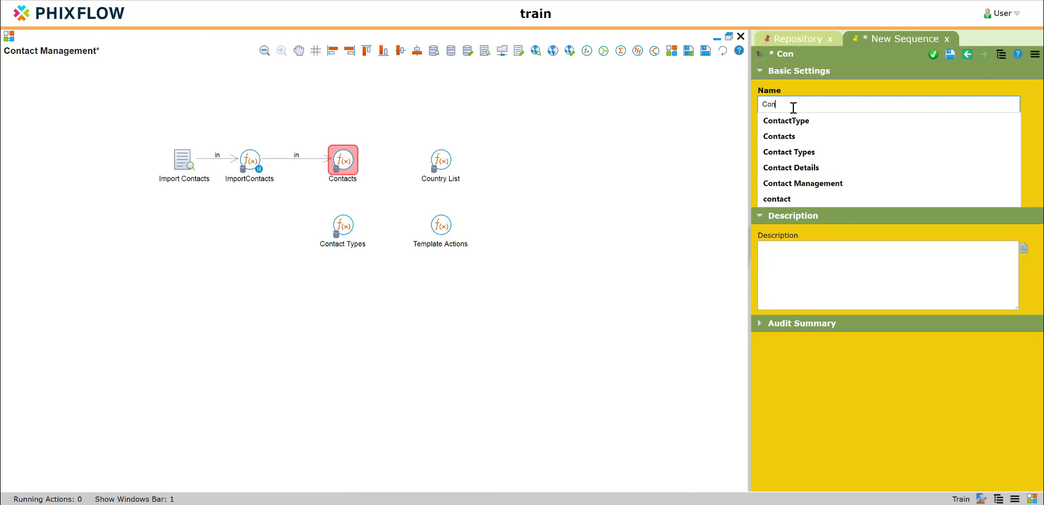
pyautogui.write('tectUID')
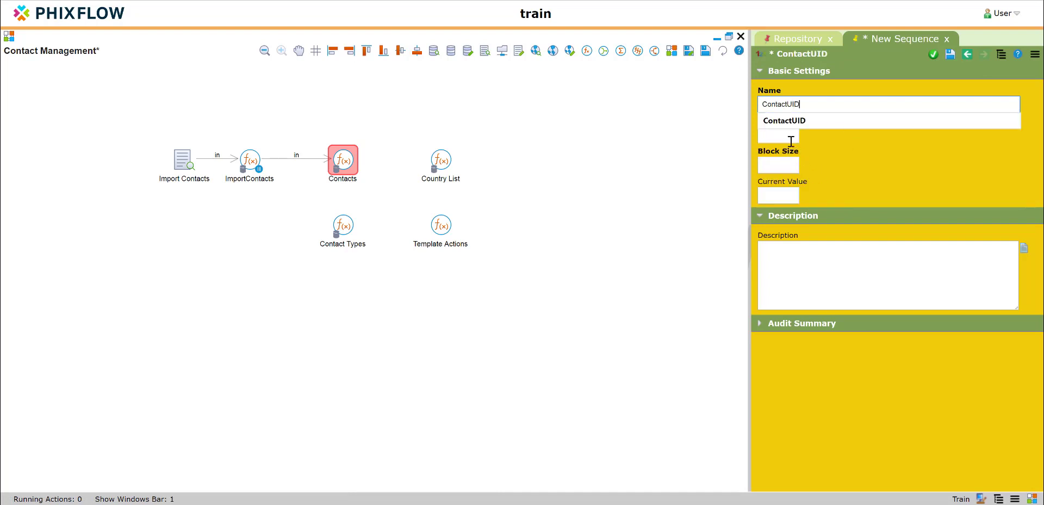
# Set the ContactUID sequence's start value to 10000 and block size to 1, and save it.
pyautogui.click(790, 140)
pyautogui.write('10000')
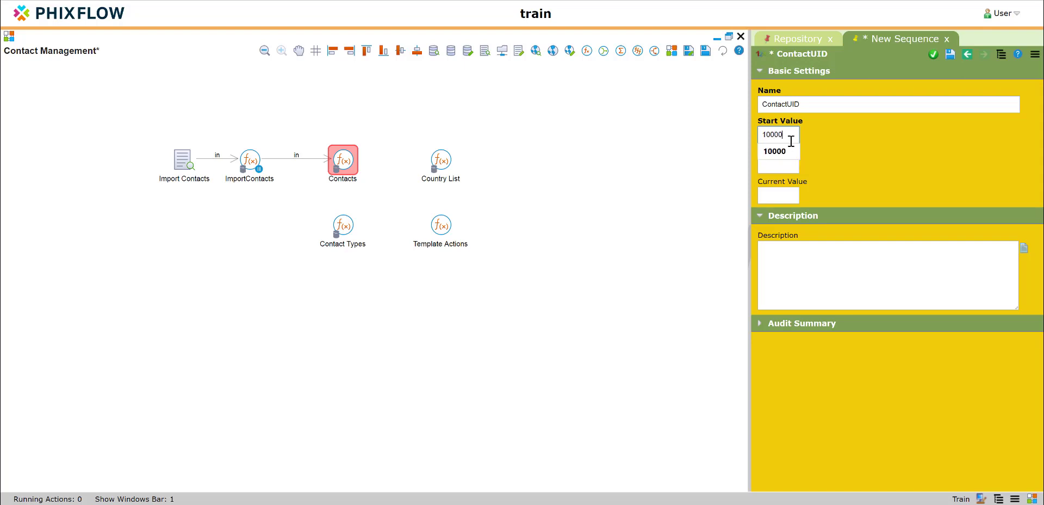
pyautogui.press('Tab')
pyautogui.write('1')
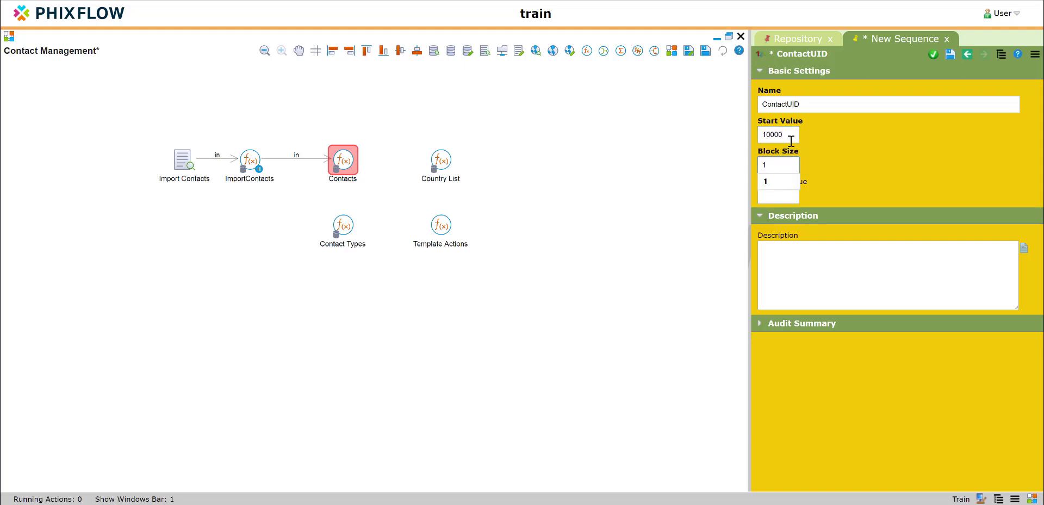
pyautogui.click(934, 55)
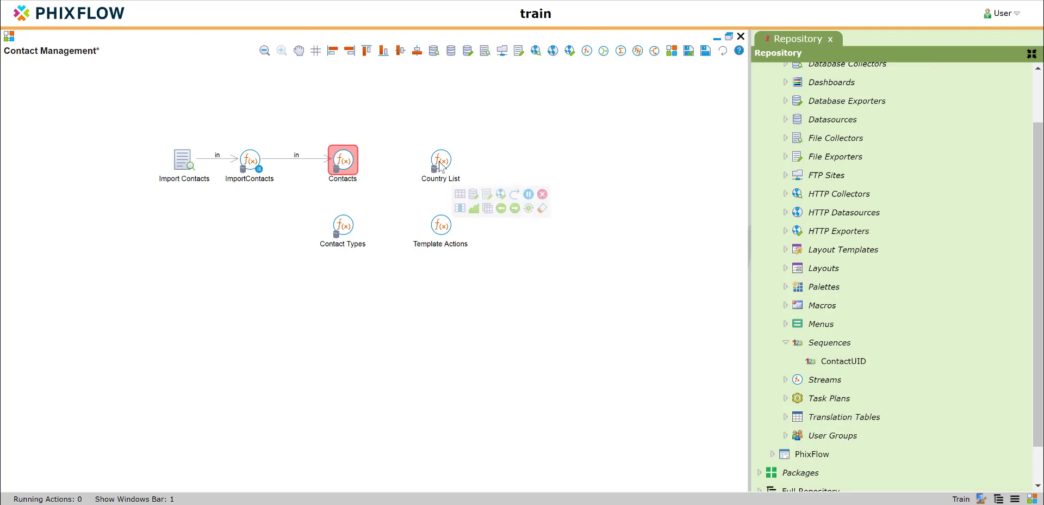
# Set the UID attribute's expression in the Contacts stream to nextValue('ContactUID') and save the attribute.
pyautogui.doubleClick(343, 159)
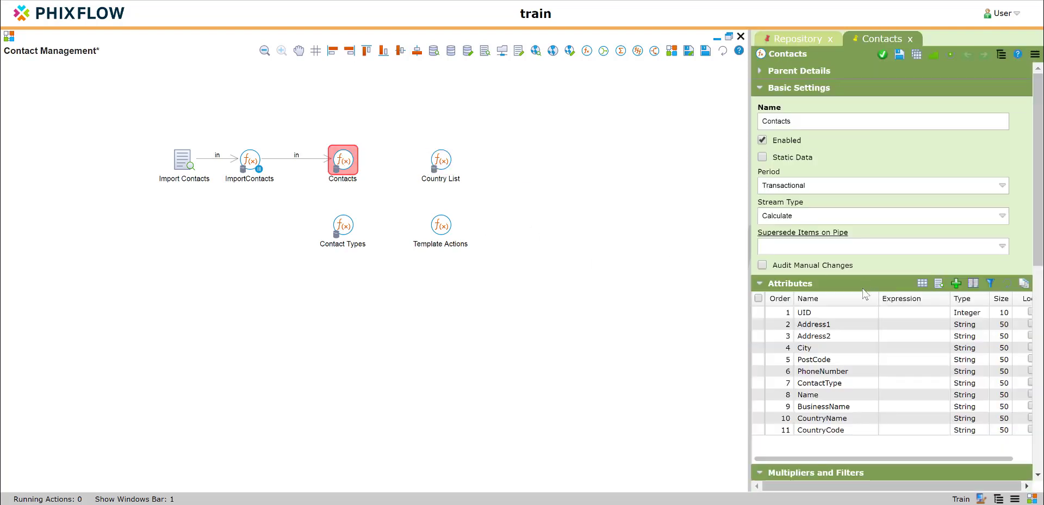
pyautogui.doubleClick(844, 310)
pyautogui.click(564, 271)
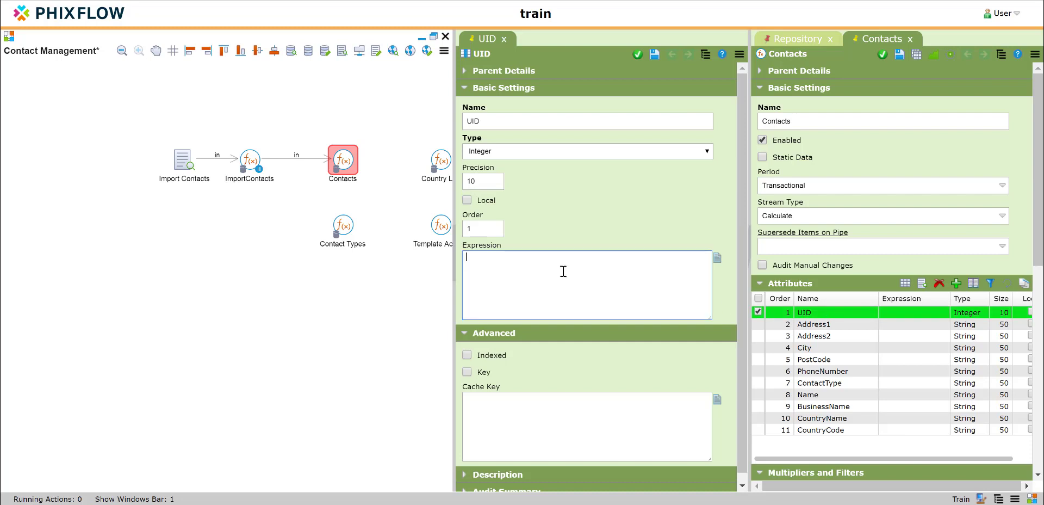
pyautogui.write("nextValue('ContactUID")
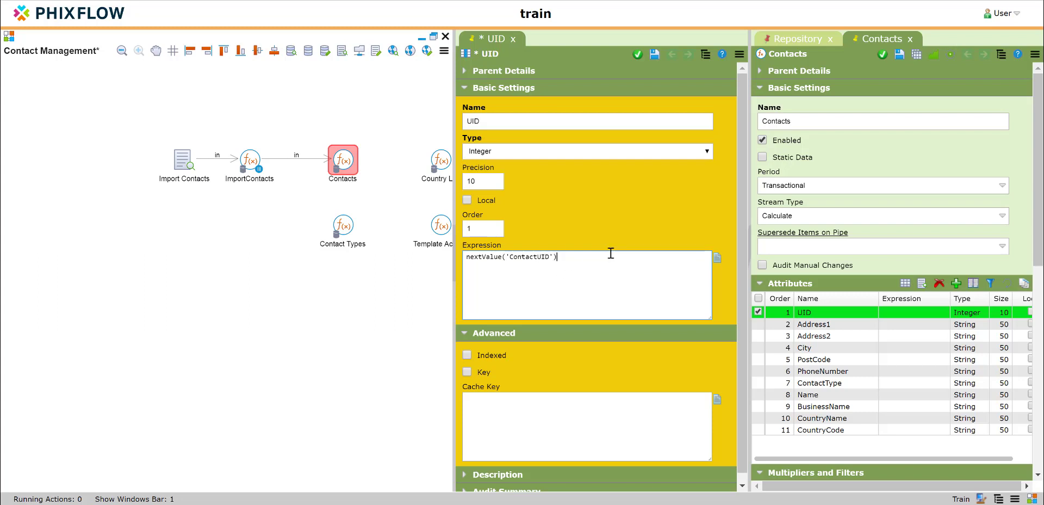
pyautogui.click(638, 54)
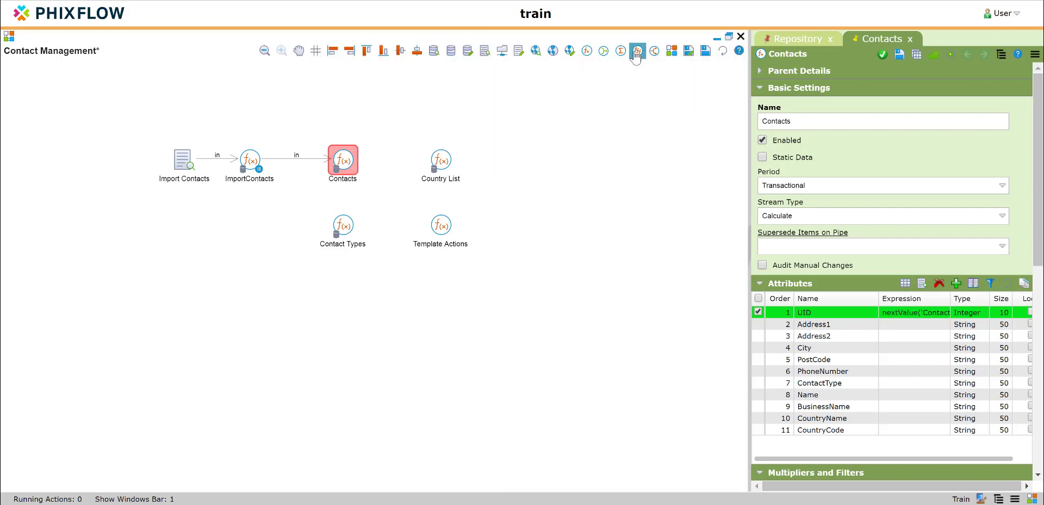
# Set the expressions of the Contacts stream's Address1 and Address2 attributes to in.Address1 and in.Address2, saving each one.
pyautogui.doubleClick(916, 325)
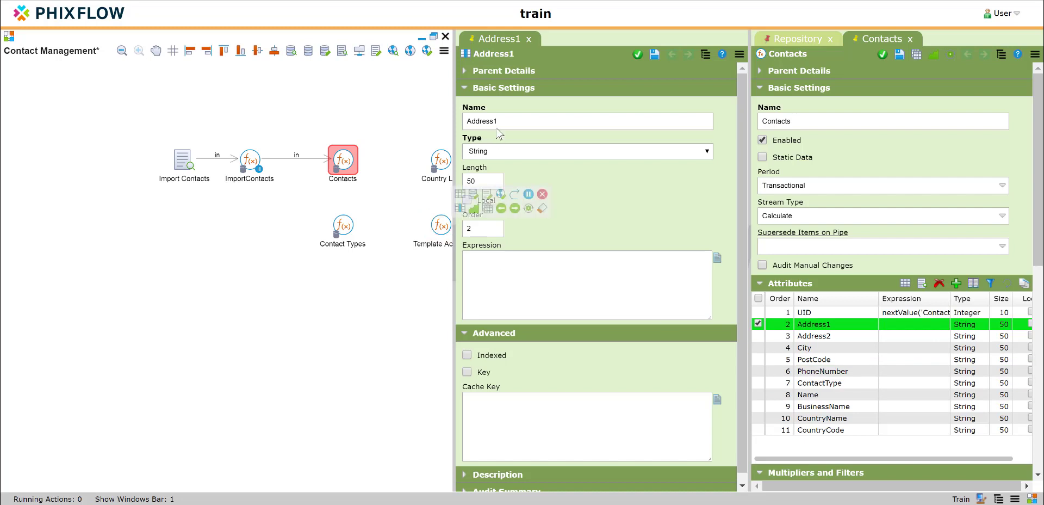
pyautogui.doubleClick(493, 121)
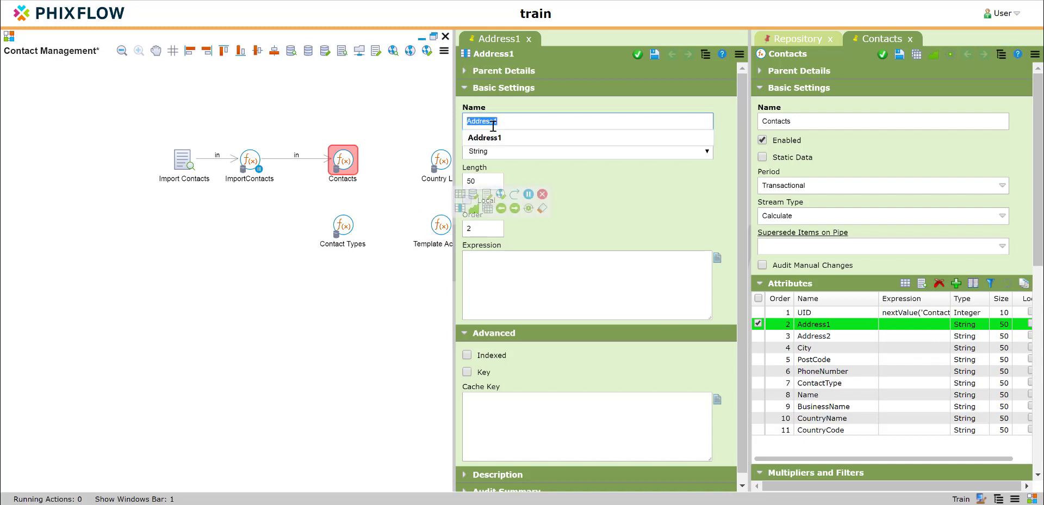
pyautogui.click(518, 265)
pyautogui.write('in.Address1')
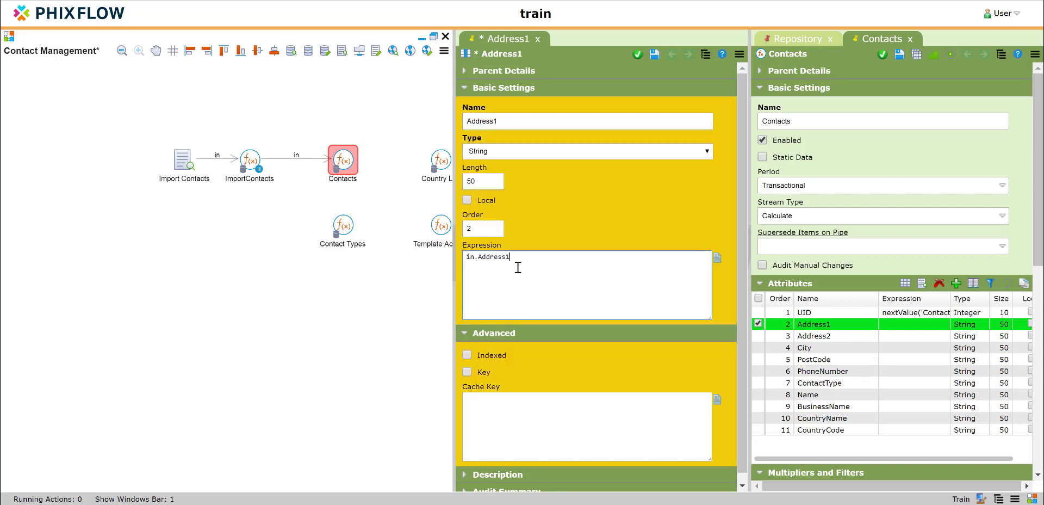
pyautogui.click(638, 55)
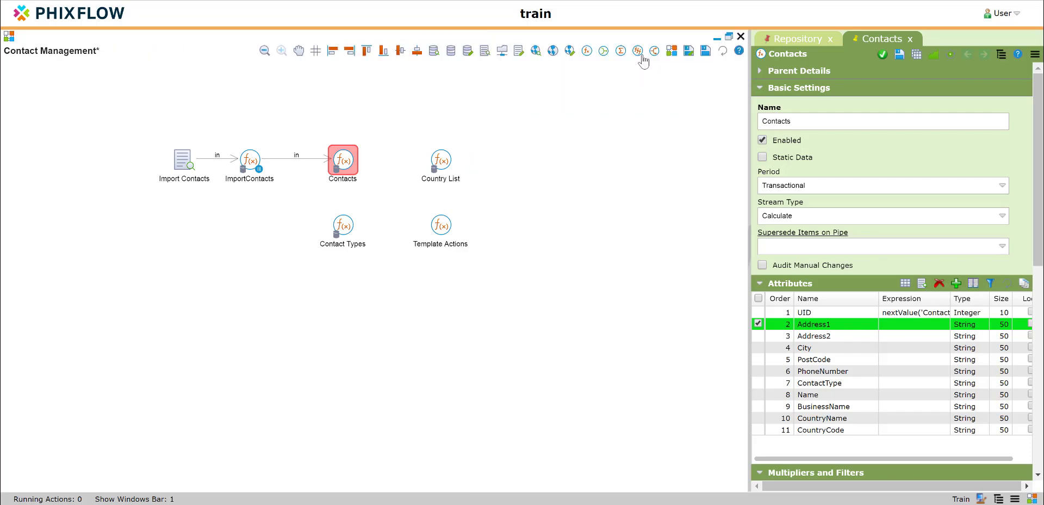
pyautogui.doubleClick(813, 335)
pyautogui.click(523, 269)
pyautogui.write('in.Address2')
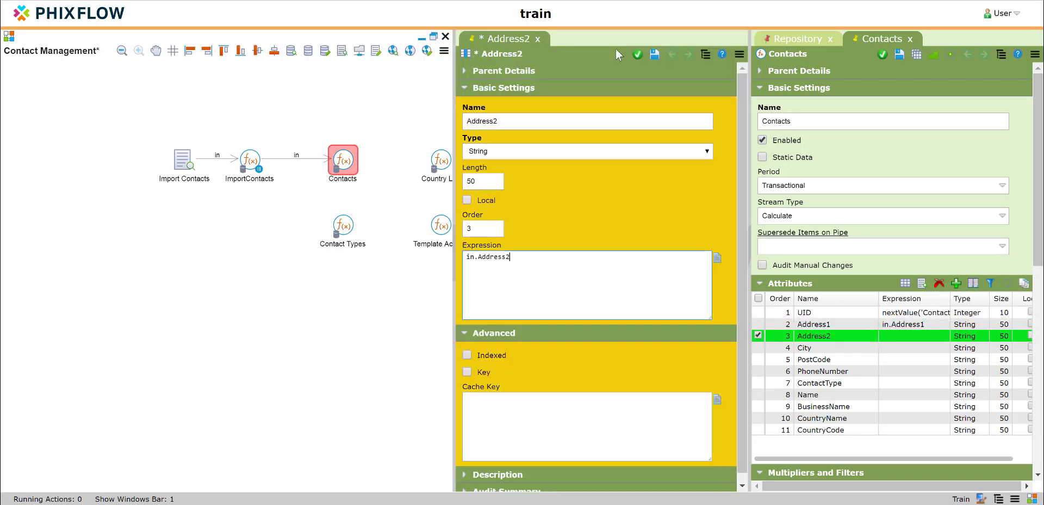
pyautogui.click(637, 54)
# Set the City attribute's expression to in.City and the PostCode attribute's to in.PostCode, saving both.
pyautogui.doubleClick(805, 348)
pyautogui.click(524, 272)
pyautogui.write('in.City')
pyautogui.click(638, 55)
pyautogui.doubleClick(814, 359)
pyautogui.click(547, 272)
pyautogui.write('in.PostCode')
pyautogui.click(638, 54)
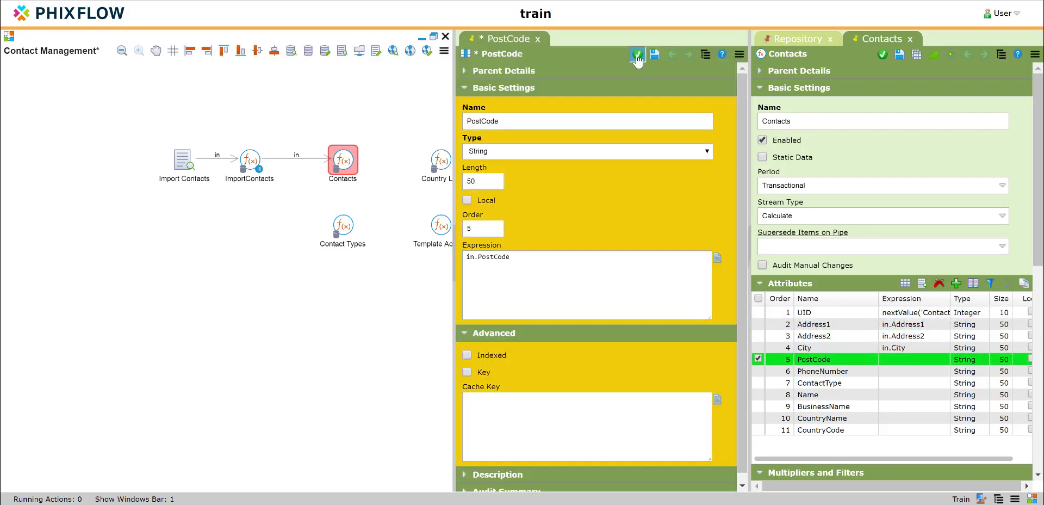
# Set the PhoneNumber attribute's expression to in.PhoneNumber and the ContactType attribute's to in.ContactType, saving both.
pyautogui.doubleClick(822, 371)
pyautogui.click(520, 303)
pyautogui.write('in.PhoneNumber')
pyautogui.click(637, 55)
pyautogui.doubleClick(820, 383)
pyautogui.click(522, 272)
pyautogui.write('in.ContactType')
pyautogui.click(638, 55)
# Set the Name attribute's expression to in.Name and the BusinessName attribute's to in.BusinessName, saving both.
pyautogui.doubleClick(808, 395)
pyautogui.click(523, 258)
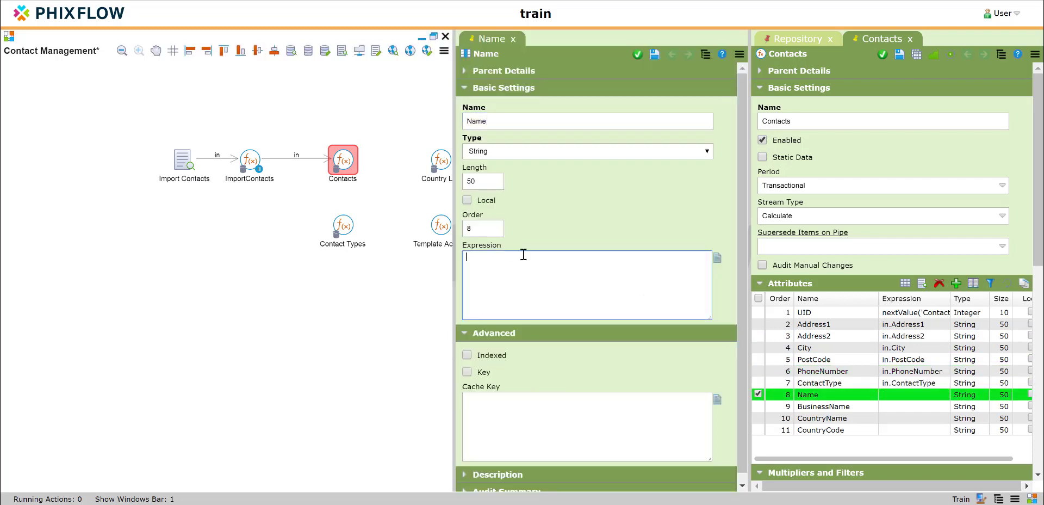
pyautogui.doubleClick(840, 408)
pyautogui.write('in.BusinessName')
pyautogui.click(638, 55)
# Set the CountryName attribute's expression to in.CountryName and the CountryCode attribute's to in.CountryCode, saving both.
pyautogui.doubleClick(823, 418)
pyautogui.write('in.CountryName')
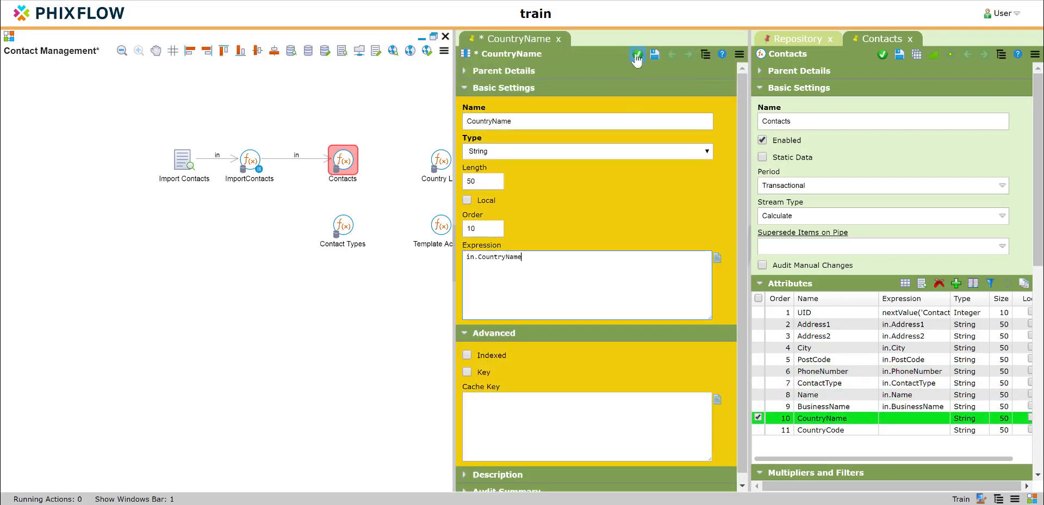
pyautogui.click(637, 54)
pyautogui.doubleClick(821, 429)
pyautogui.click(527, 286)
pyautogui.write('in.CountryCode')
pyautogui.click(637, 54)
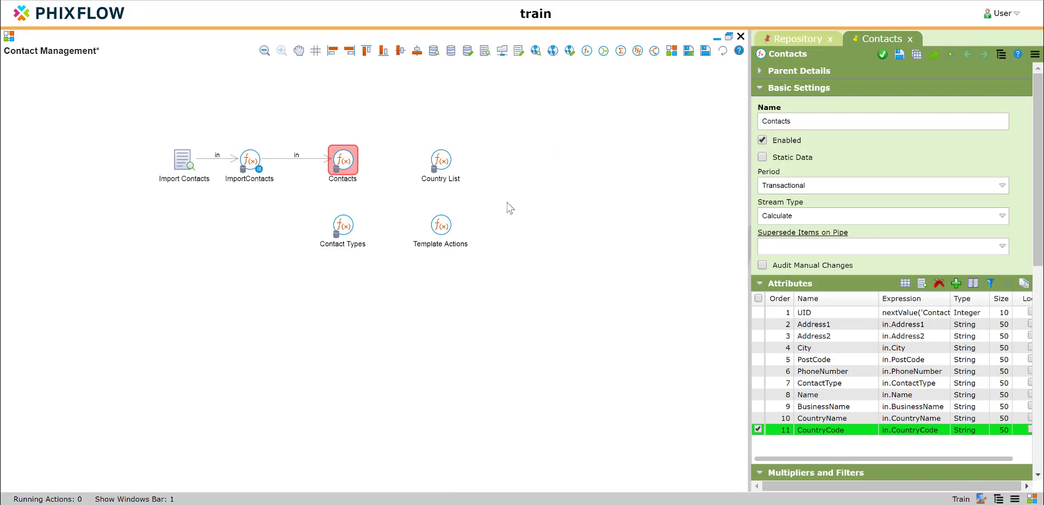
# Find the Contacts dashboard among the Contacts application's dashboards in the repository and open it for editing.
pyautogui.click(810, 38)
pyautogui.scroll(3, 830, 146)
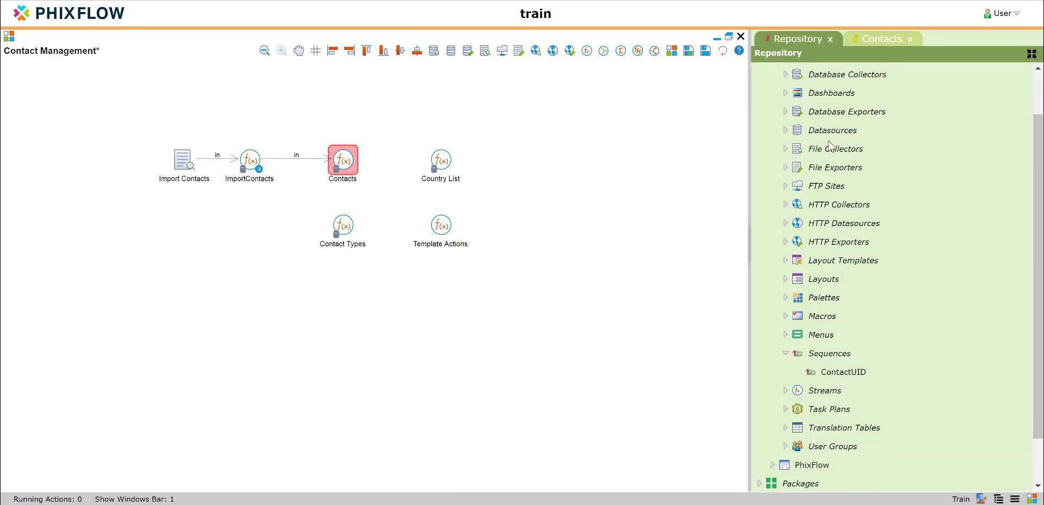
pyautogui.click(786, 128)
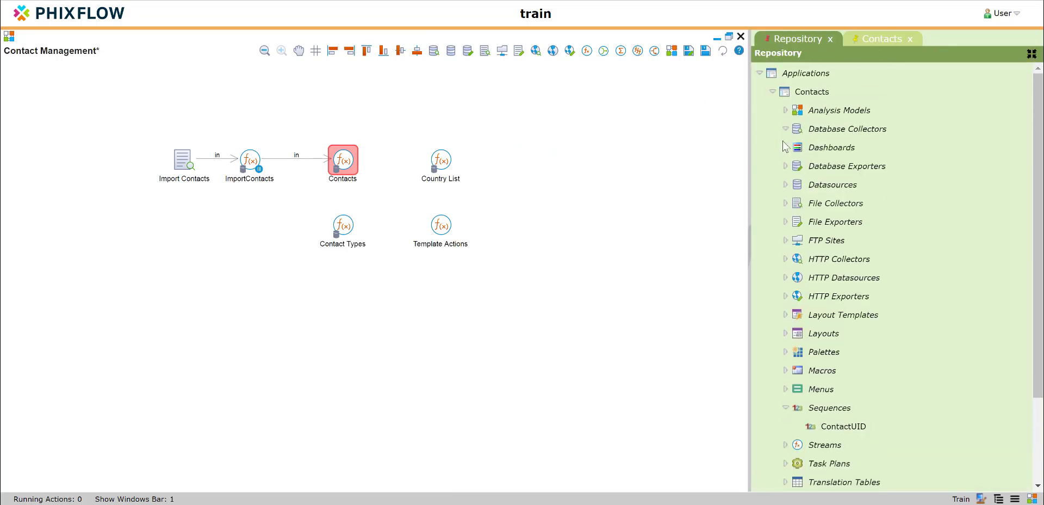
pyautogui.click(785, 147)
pyautogui.rightClick(834, 185)
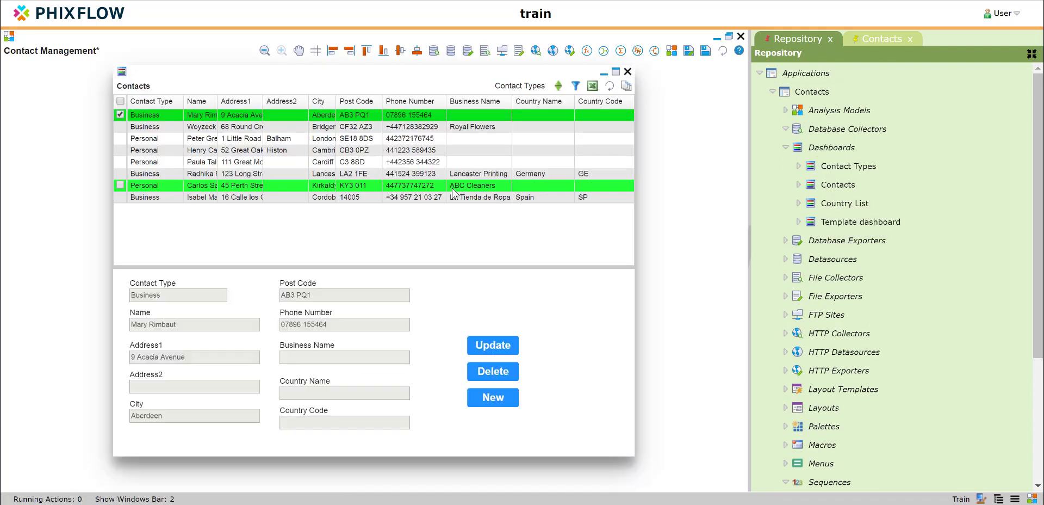
# Open the Validate Contact action used by the dashboard's Update button and go to its attributes to update.
pyautogui.click(496, 346)
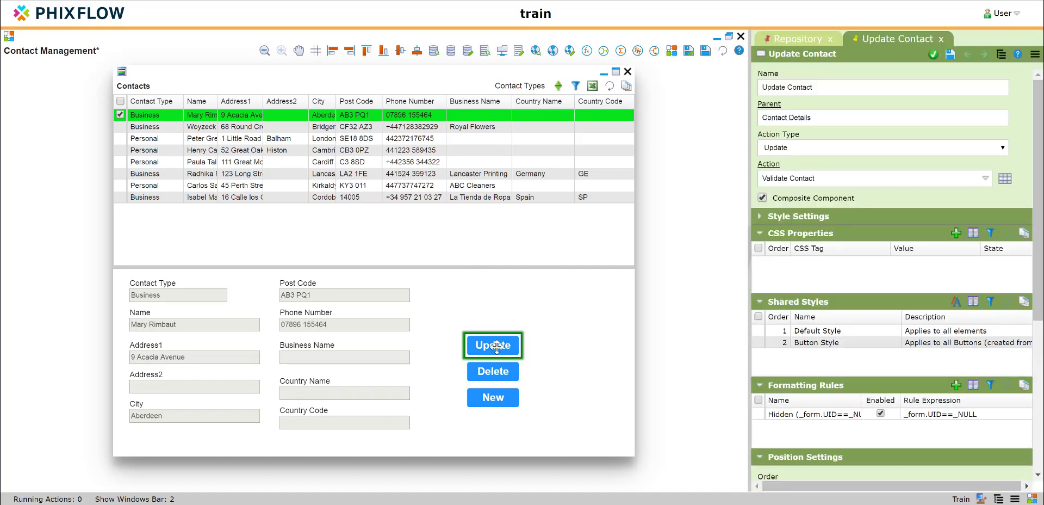
pyautogui.click(768, 165)
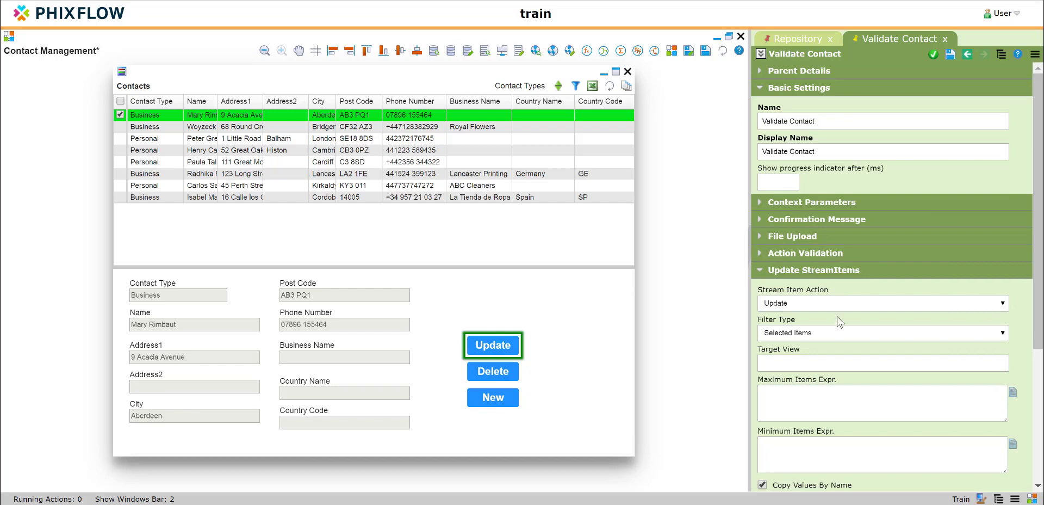
pyautogui.scroll(-5, 838, 322)
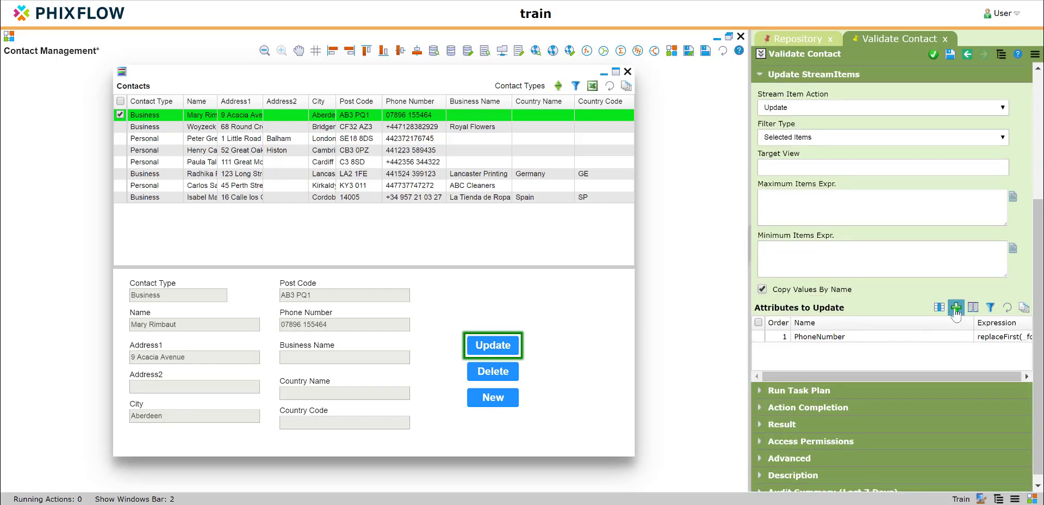
# Add the UID attribute to the Validate Contact action's attributes to update with the expression nextValue('ContactUID'), and save it.
pyautogui.click(956, 308)
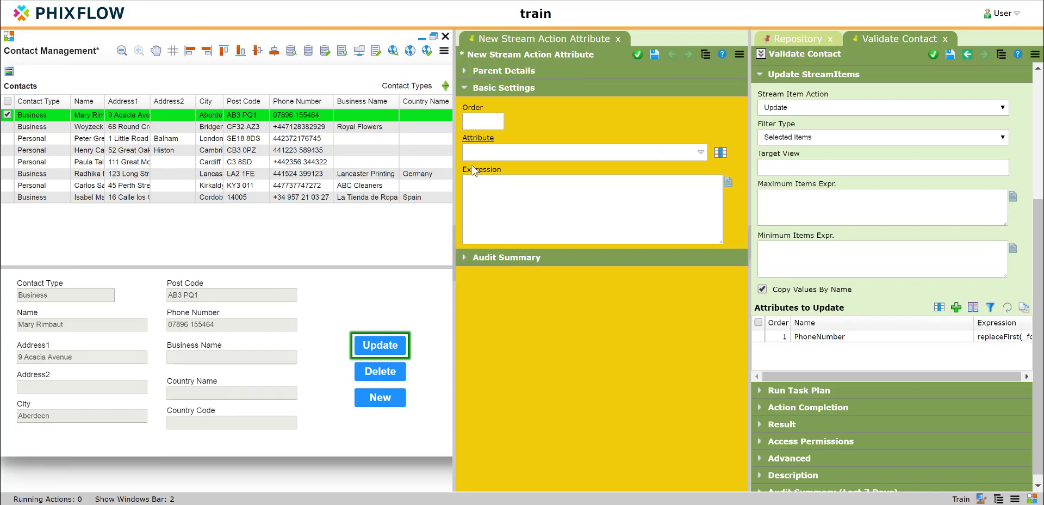
pyautogui.click(719, 154)
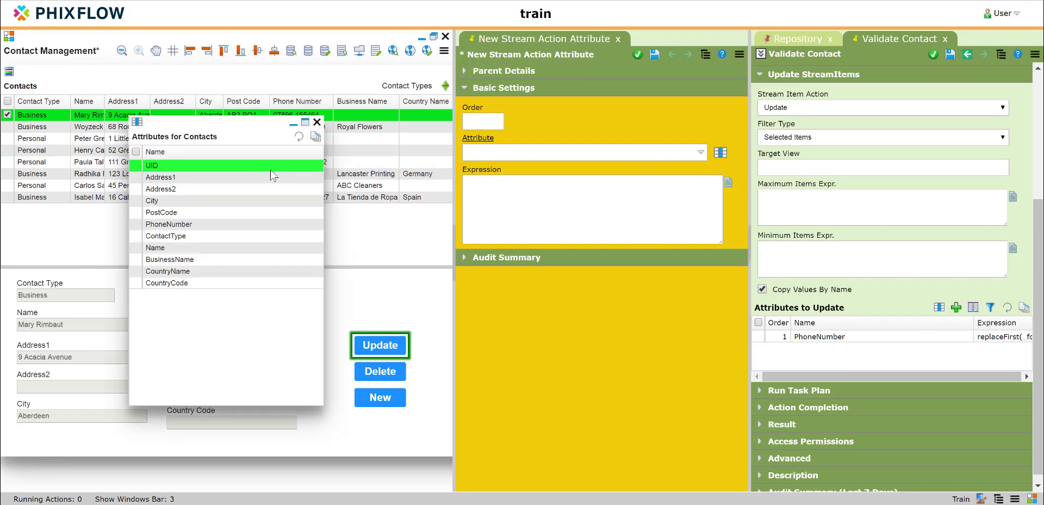
pyautogui.moveTo(307, 172); pyautogui.dragTo(492, 149)
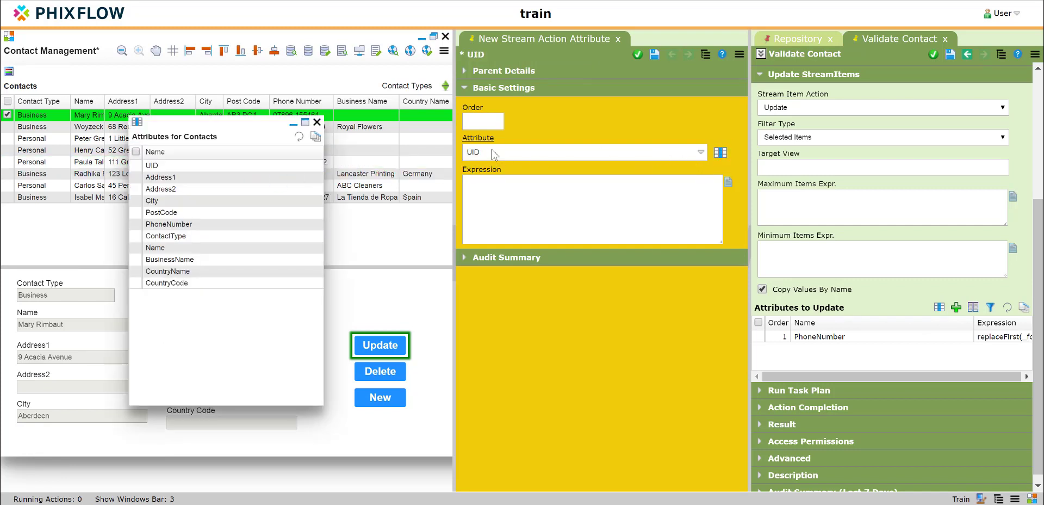
pyautogui.click(317, 121)
pyautogui.click(515, 190)
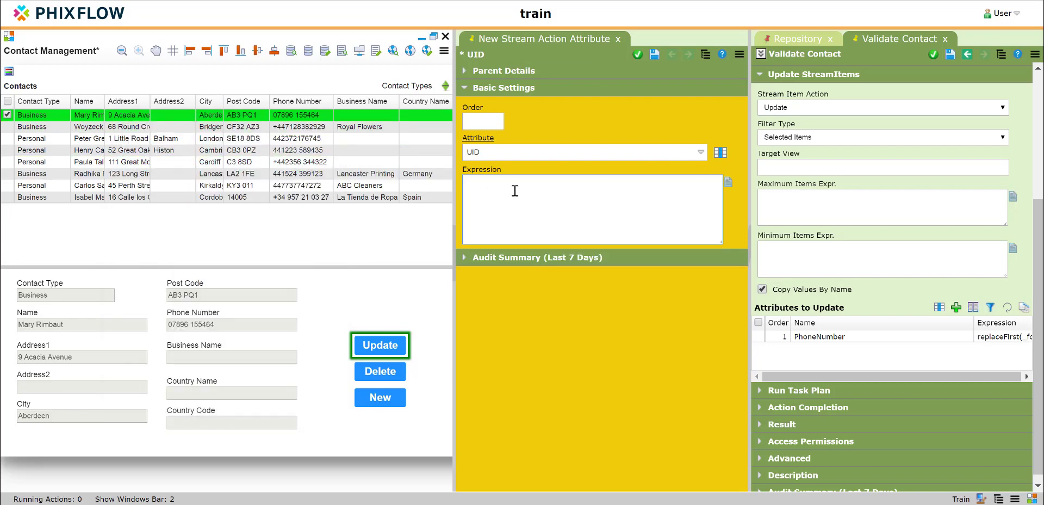
pyautogui.write("nextValue('ContactUID")
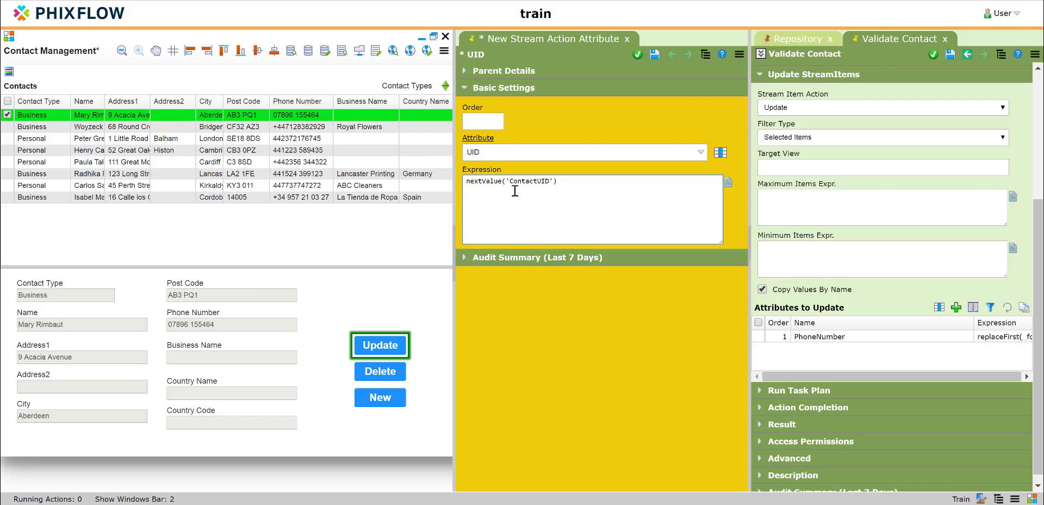
pyautogui.click(652, 59)
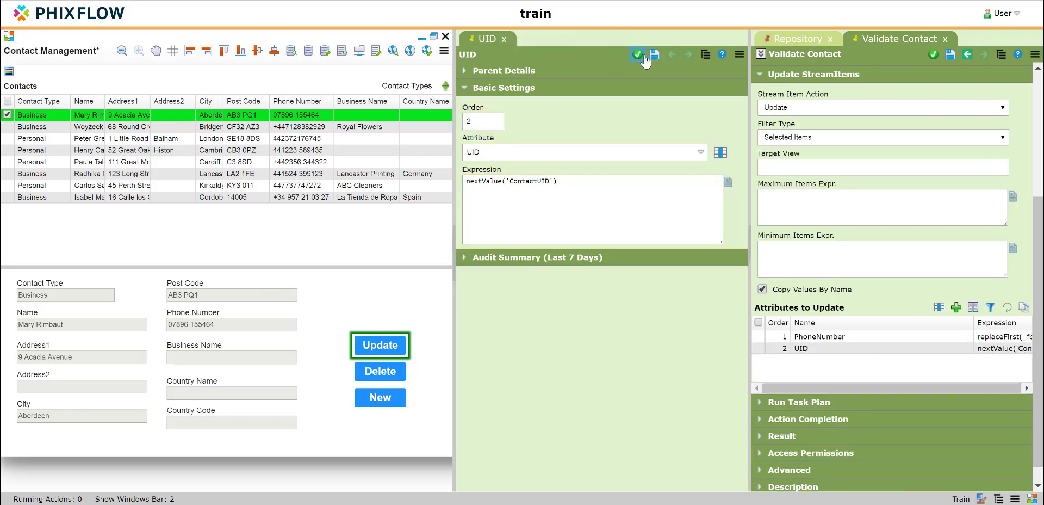
pyautogui.click(638, 55)
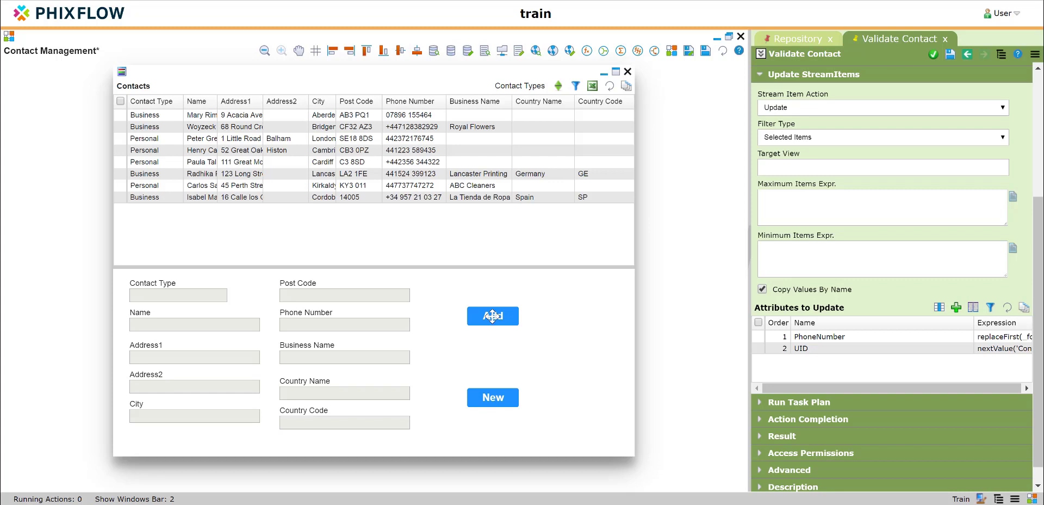
# Open the action behind the dashboard's Add button and check that its attributes to update include UID.
pyautogui.click(493, 315)
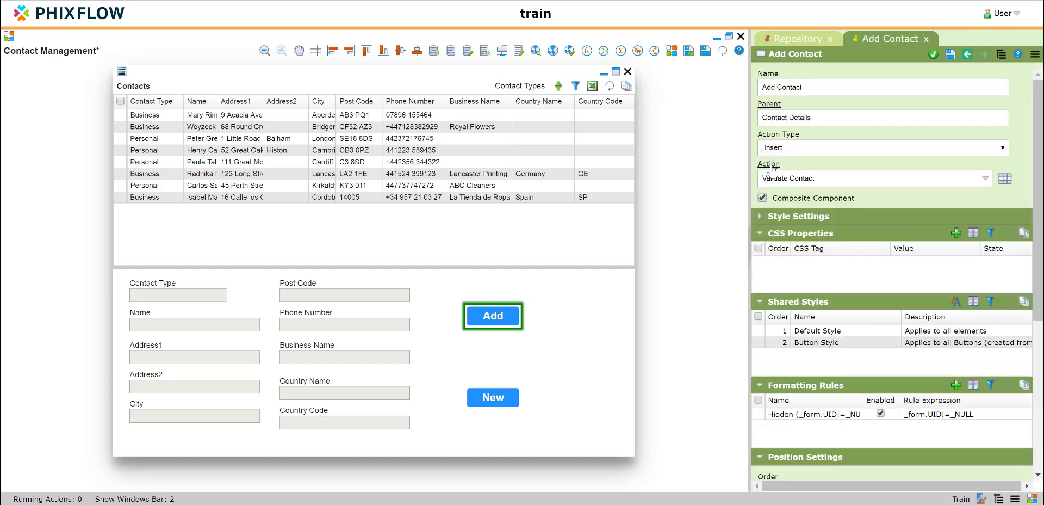
pyautogui.click(770, 164)
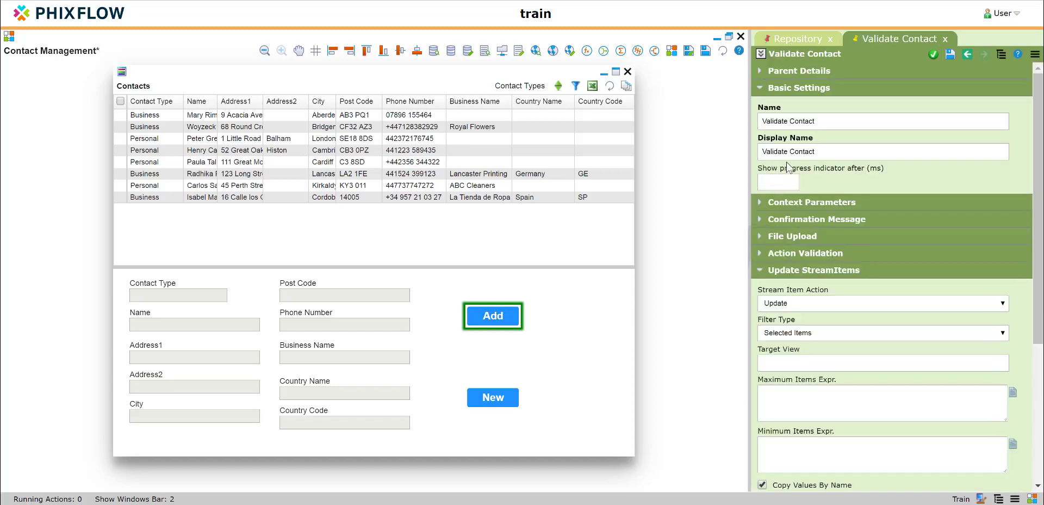
pyautogui.scroll(-5, 818, 180)
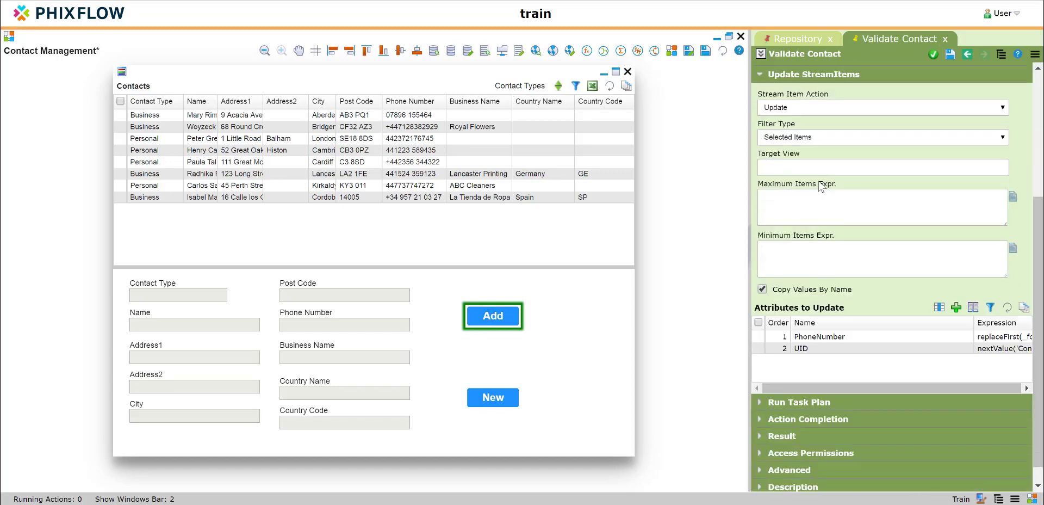
pyautogui.click(839, 350)
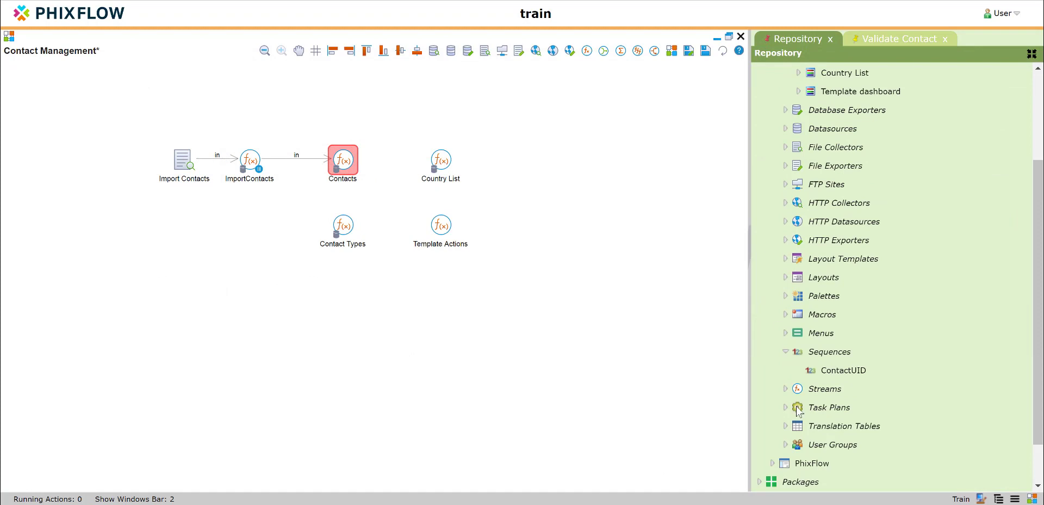
# Create a new task plan named Import Contacts in the Contacts application, enable it and save it.
pyautogui.rightClick(826, 412)
pyautogui.click(848, 426)
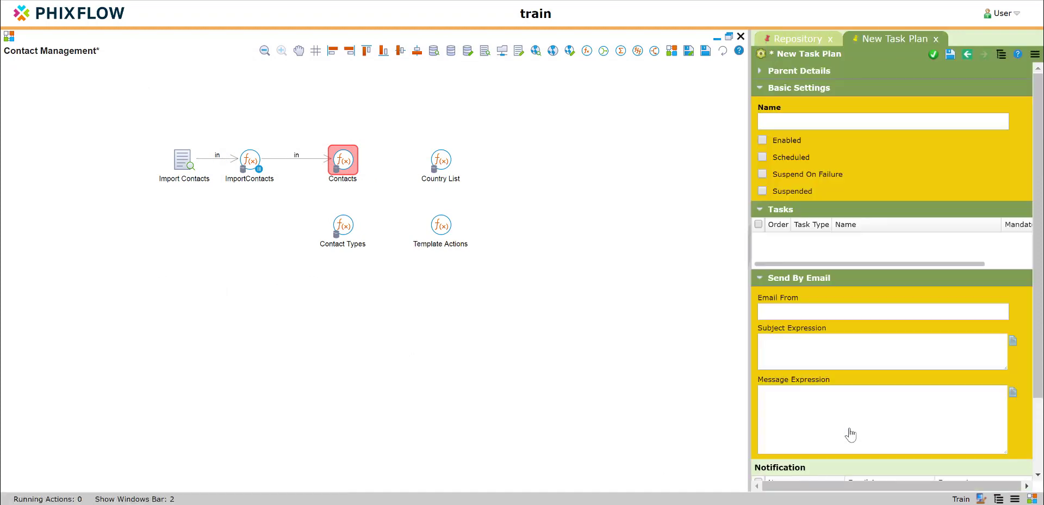
pyautogui.click(776, 118)
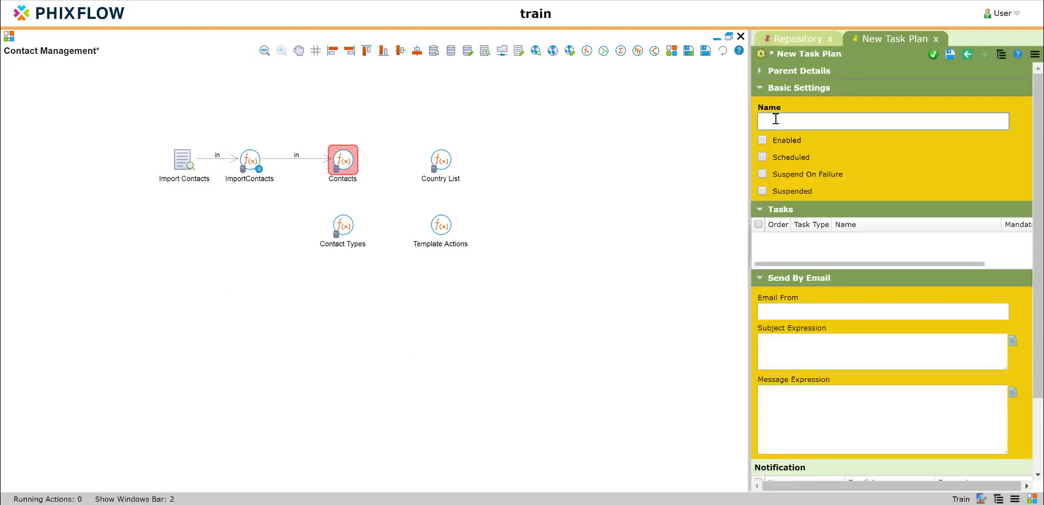
pyautogui.write('Import C')
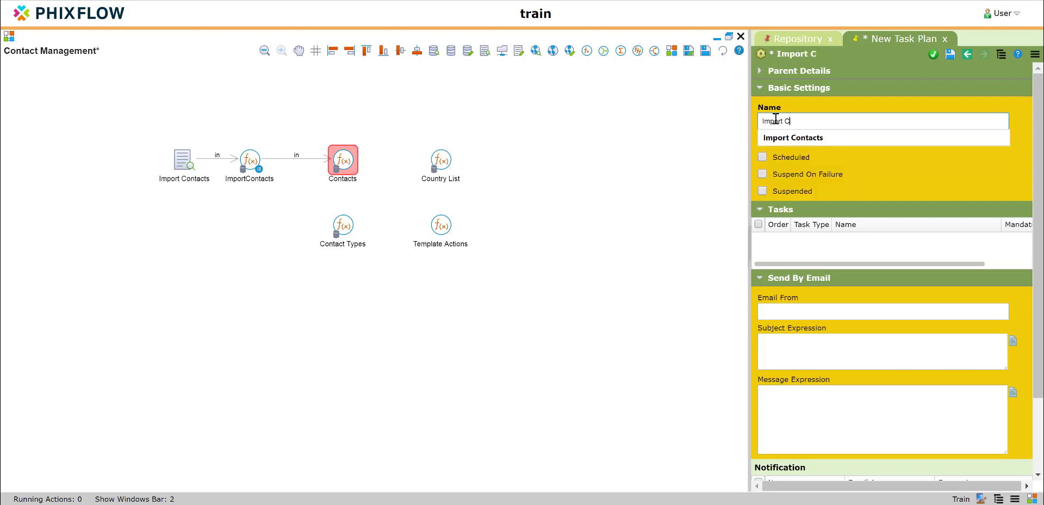
pyautogui.write('ontacts')
pyautogui.click(715, 186)
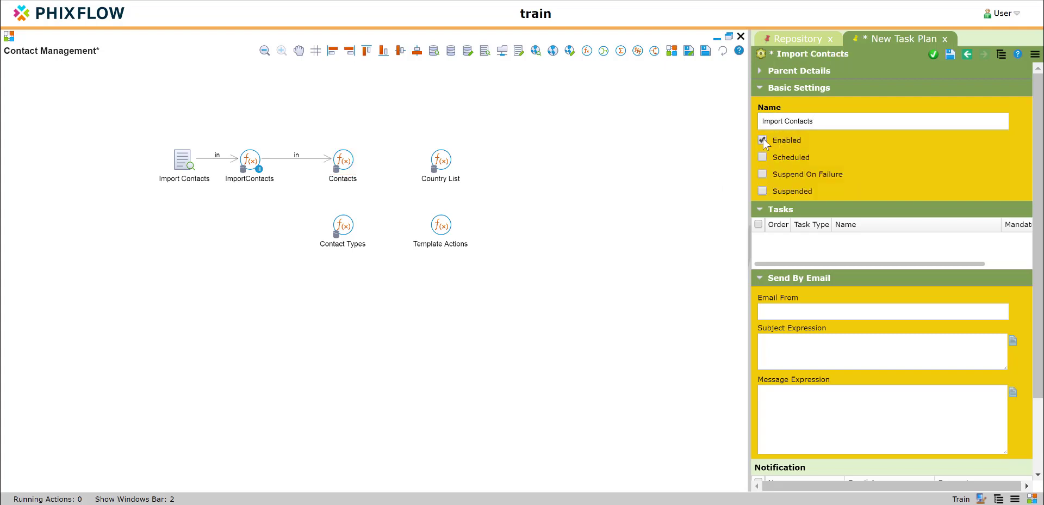
pyautogui.click(949, 57)
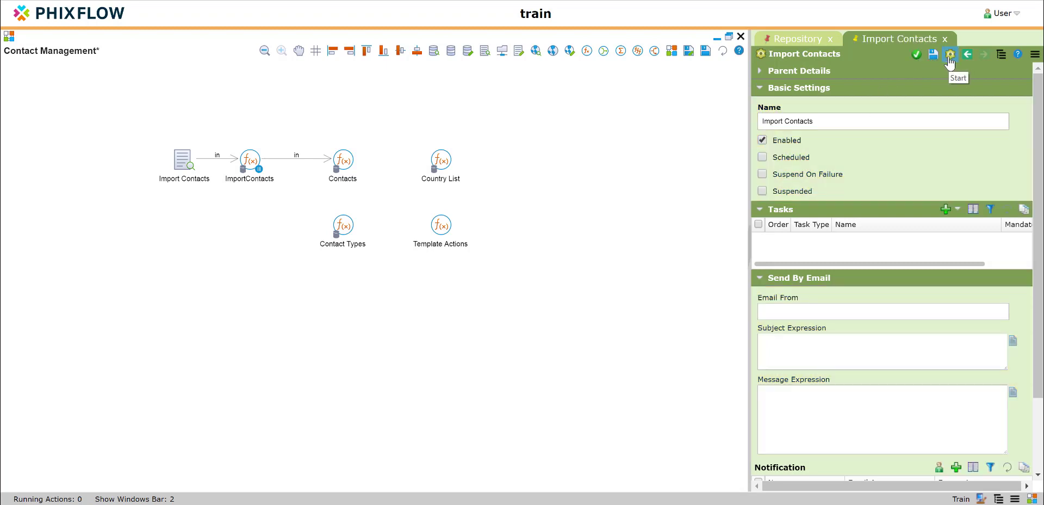
# Add an analysis task named Import Contacts to the task plan and save it.
pyautogui.click(947, 211)
pyautogui.click(963, 234)
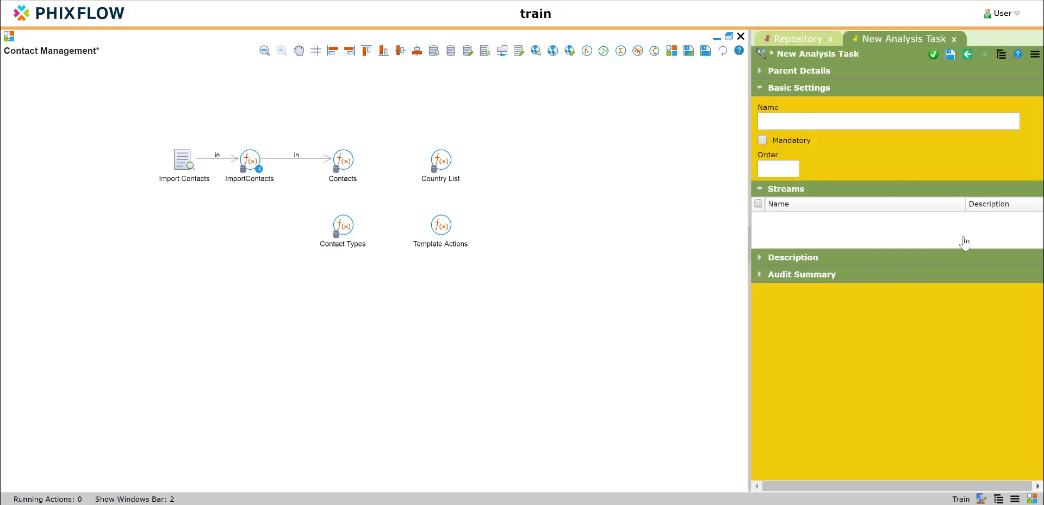
pyautogui.click(786, 127)
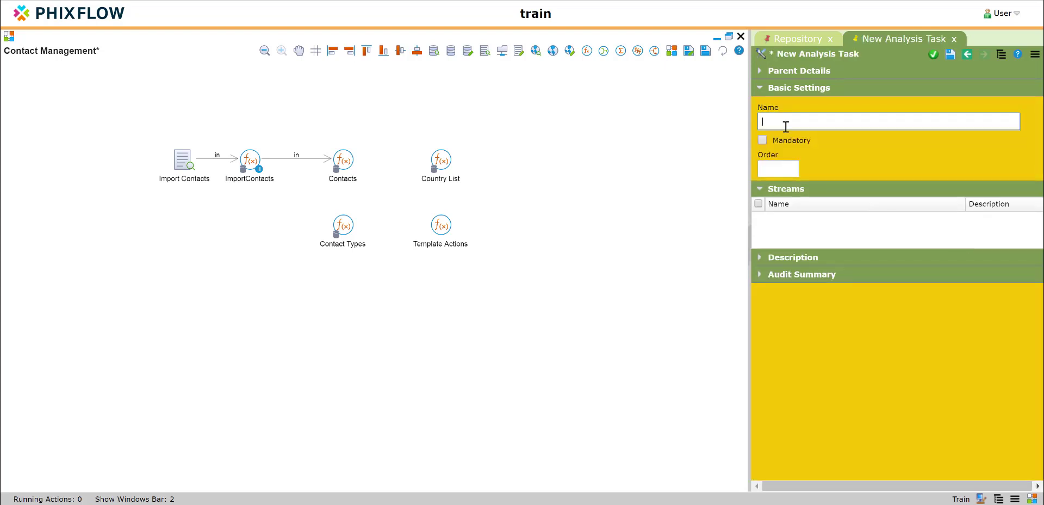
pyautogui.write('Import Contact')
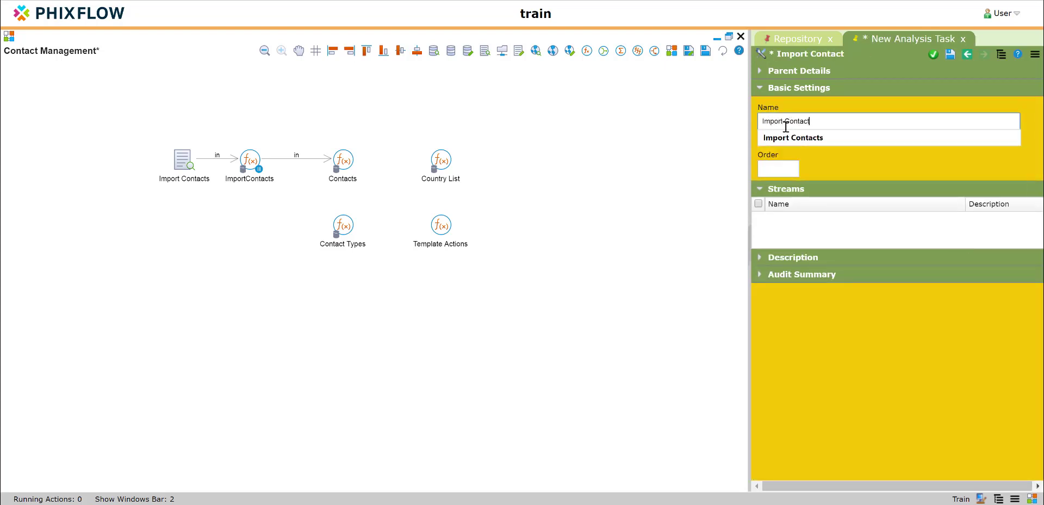
pyautogui.write('s')
pyautogui.press('Return')
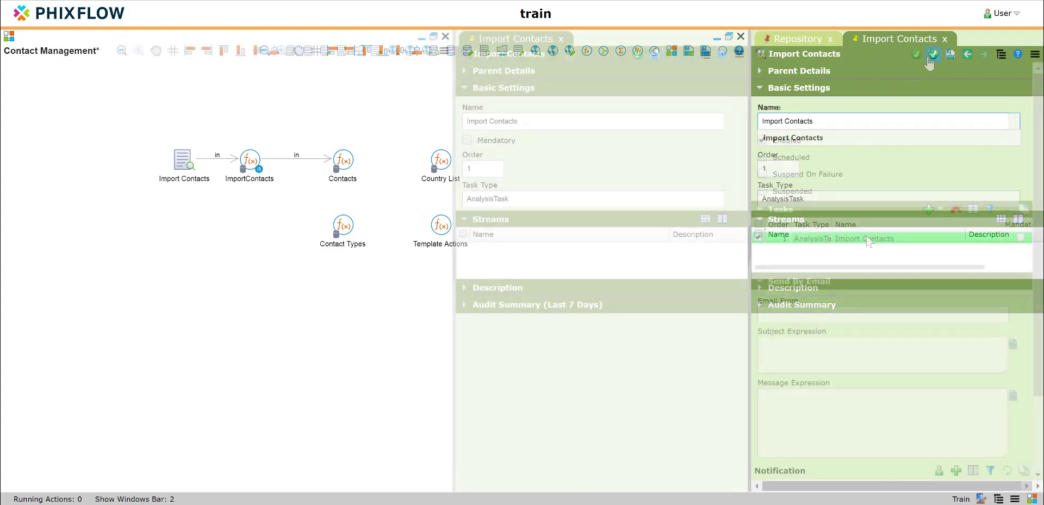
# Add the Contacts application's Contacts stream to the Import Contacts analysis task and save the task.
pyautogui.click(706, 220)
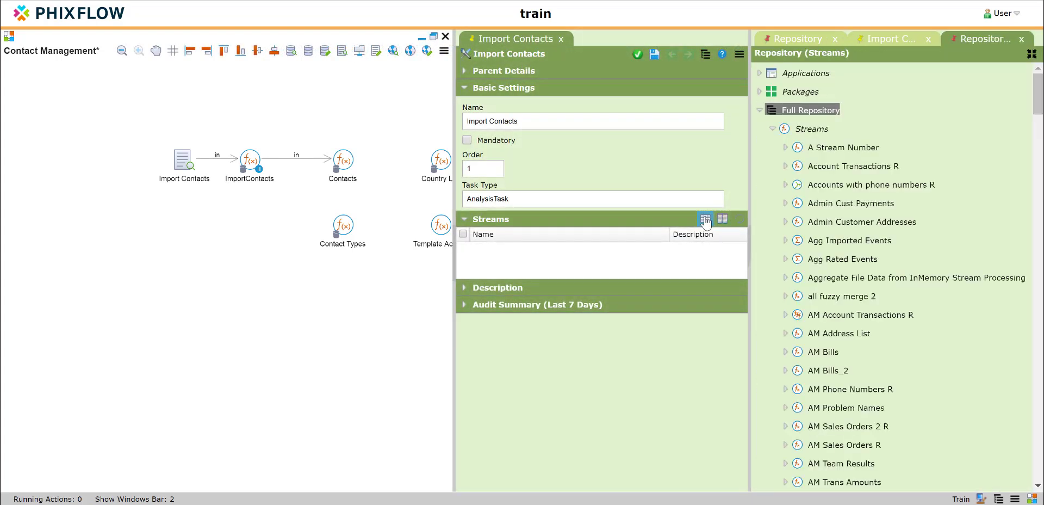
pyautogui.click(759, 73)
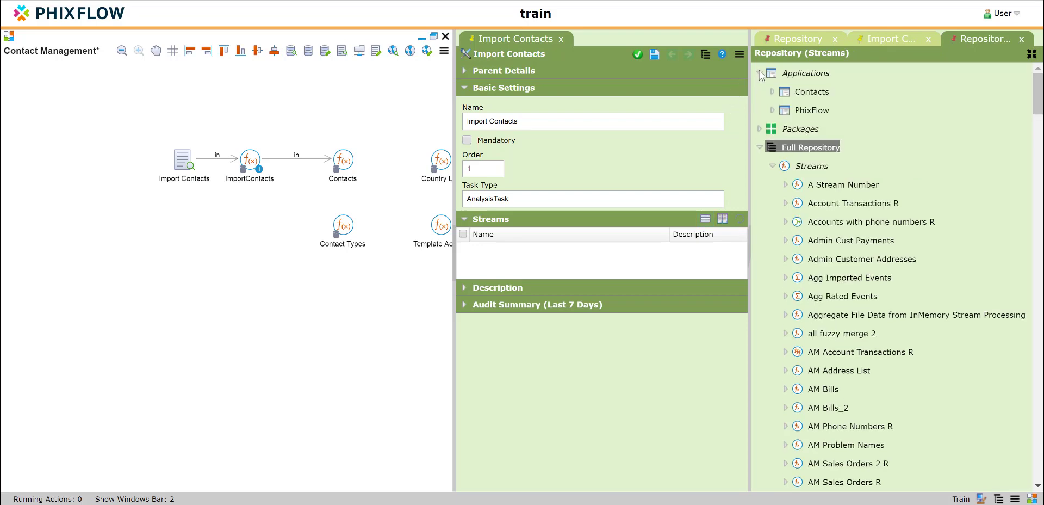
pyautogui.click(773, 91)
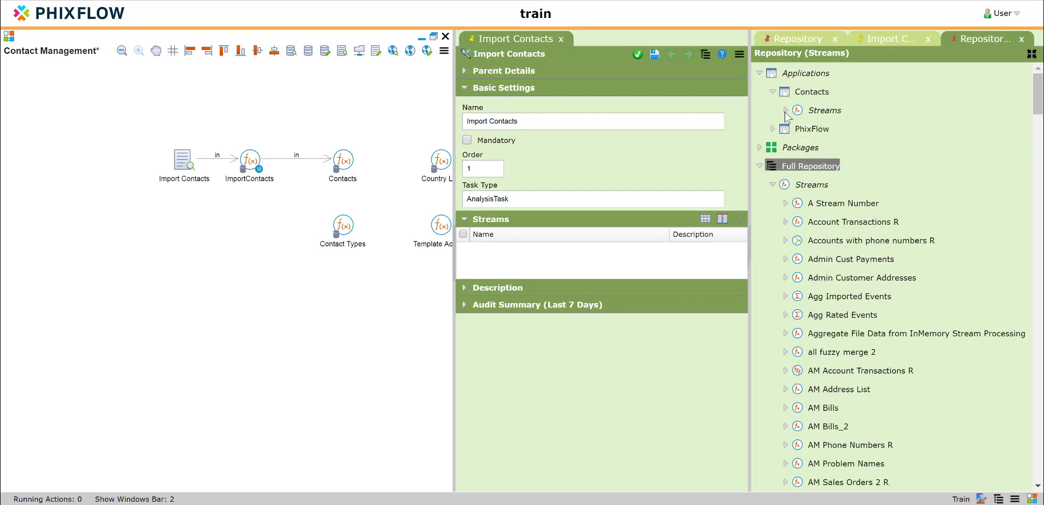
pyautogui.click(785, 111)
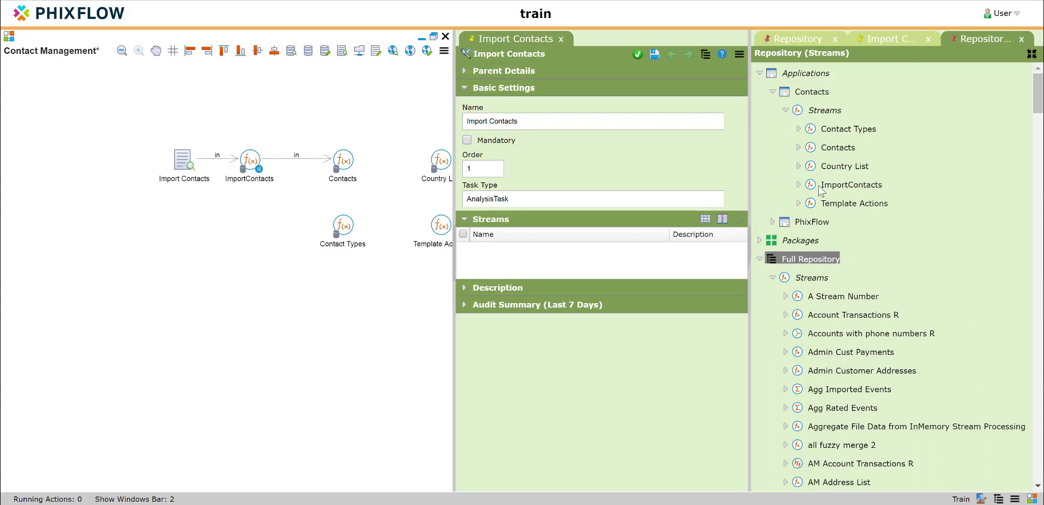
pyautogui.moveTo(820, 189); pyautogui.dragTo(643, 267)
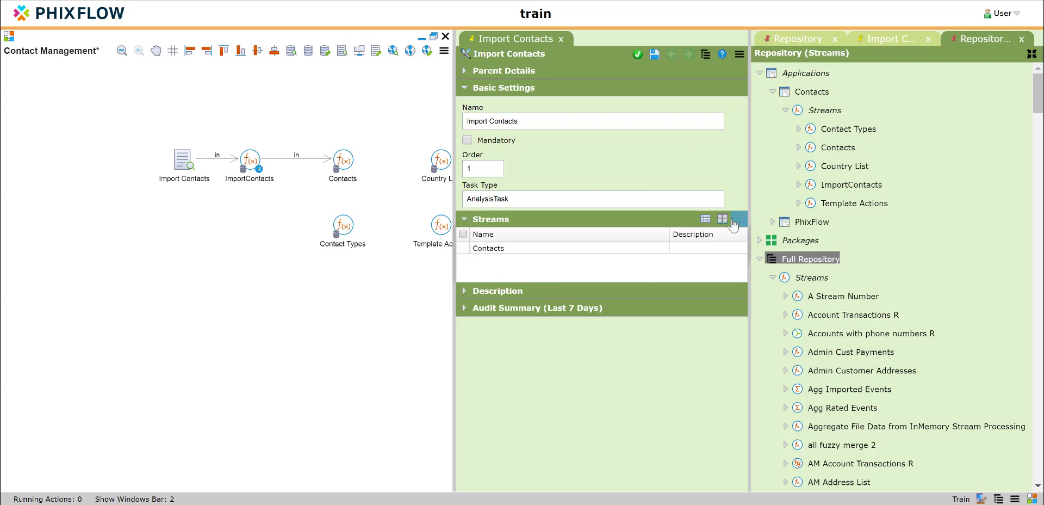
pyautogui.click(638, 56)
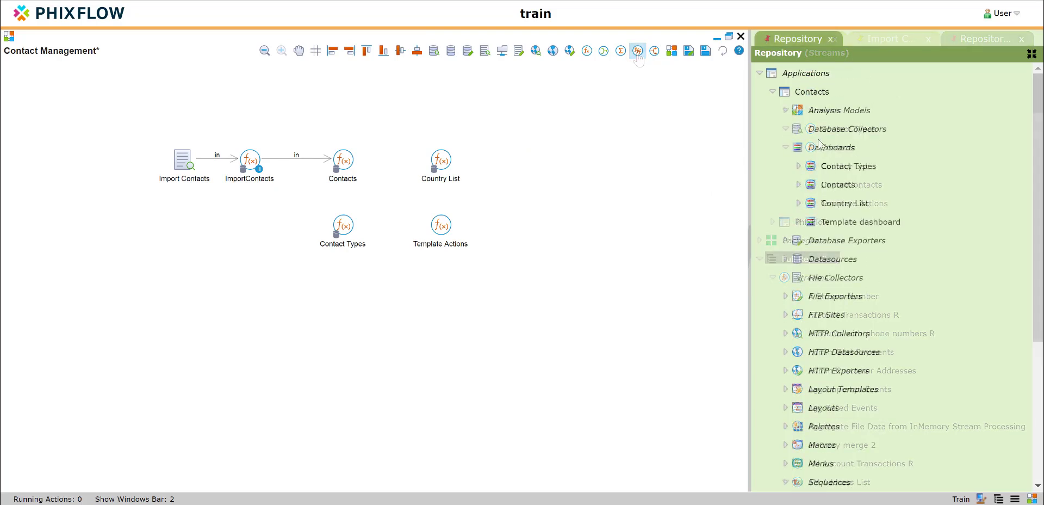
# Display the Contacts dashboard and place a new button from the Basic Components palette beside the Add button in the Contact Details form.
pyautogui.rightClick(837, 185)
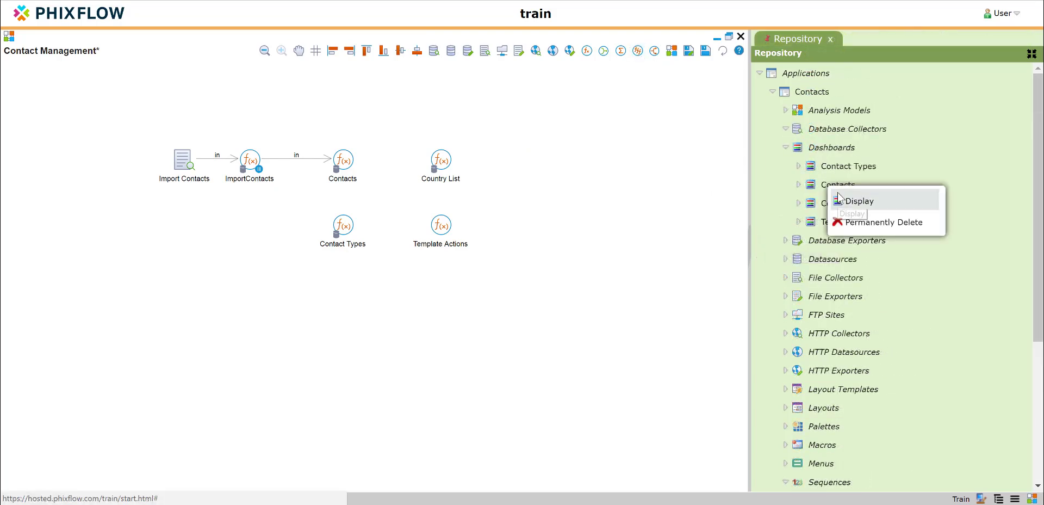
pyautogui.click(857, 200)
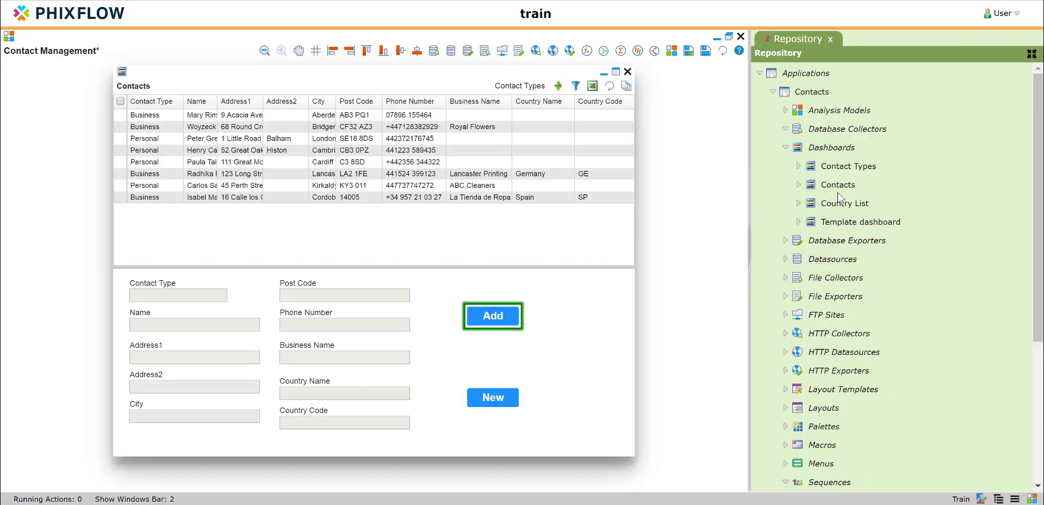
pyautogui.click(566, 308)
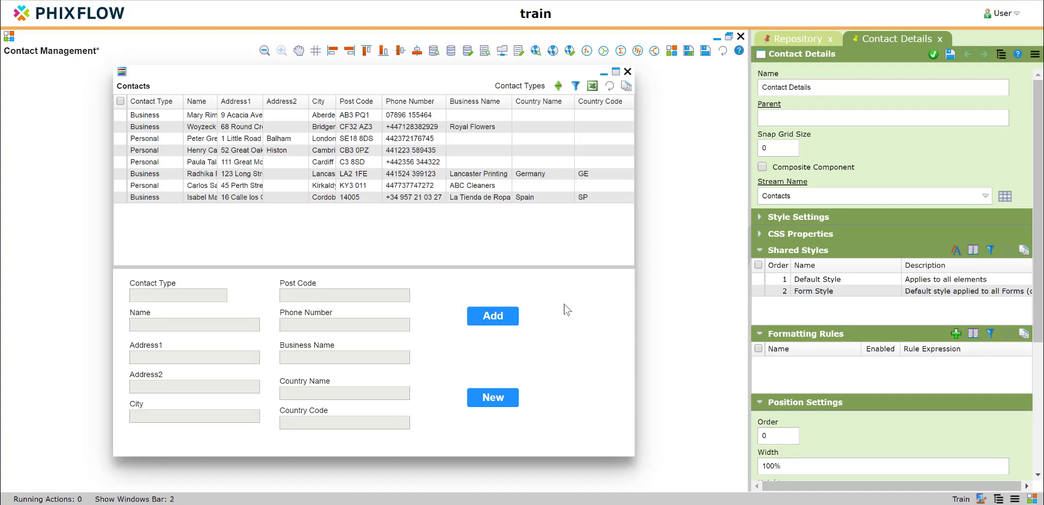
pyautogui.rightClick(564, 305)
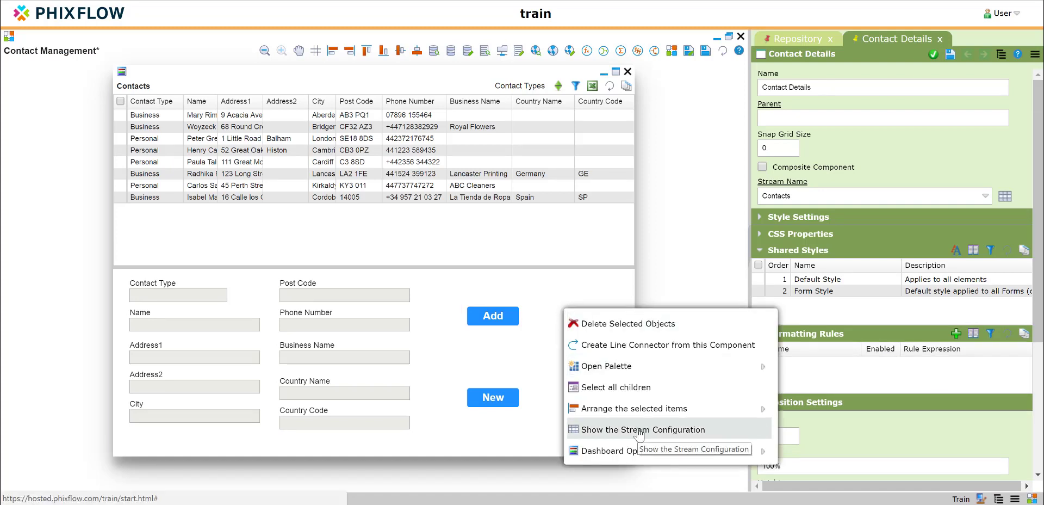
pyautogui.moveTo(630, 372)
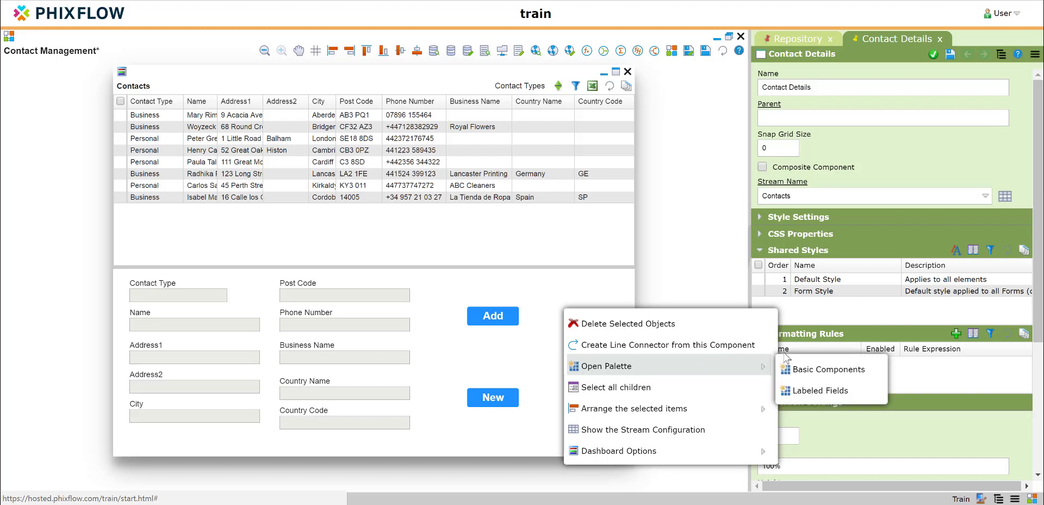
pyautogui.click(805, 369)
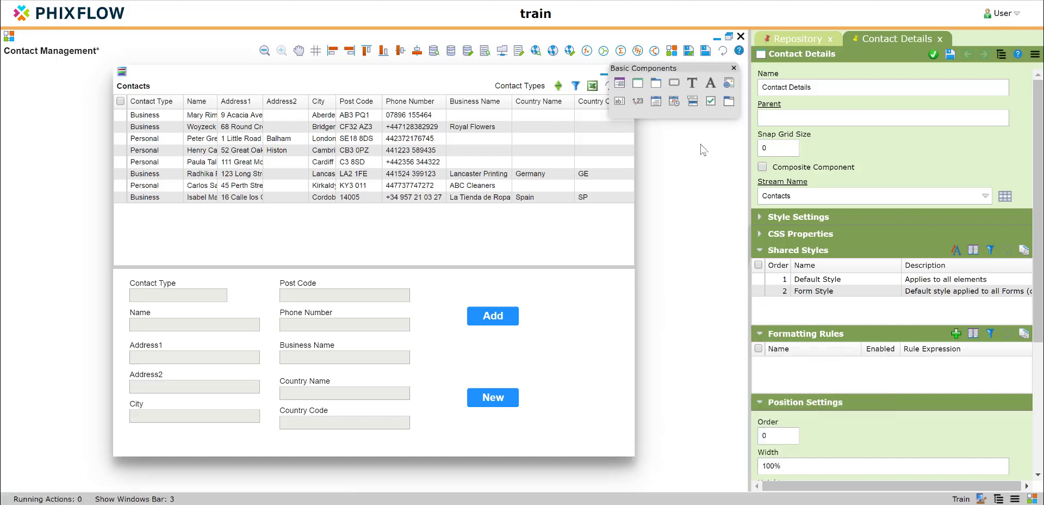
pyautogui.moveTo(674, 82); pyautogui.dragTo(557, 303)
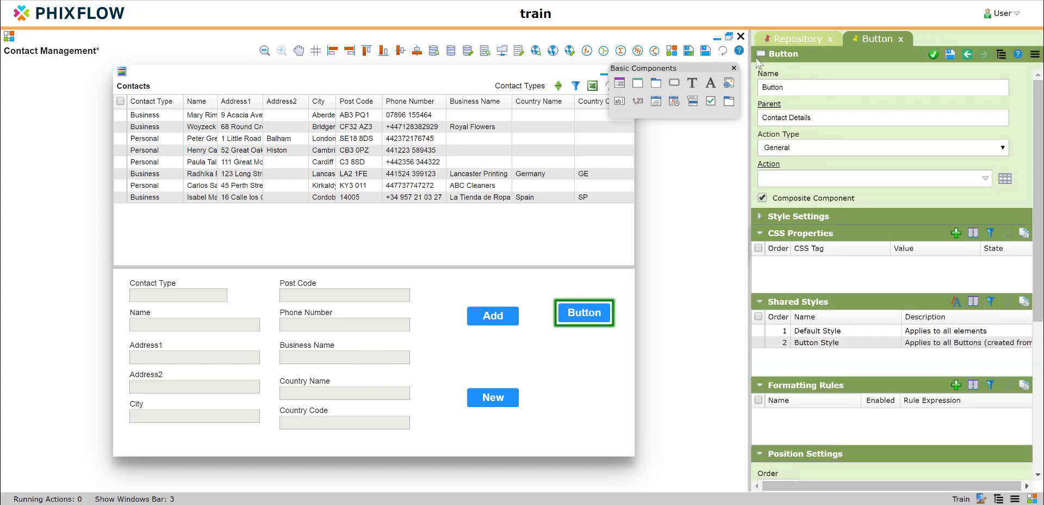
# Name the new button Import Contacts and close the component palette.
pyautogui.doubleClick(782, 82)
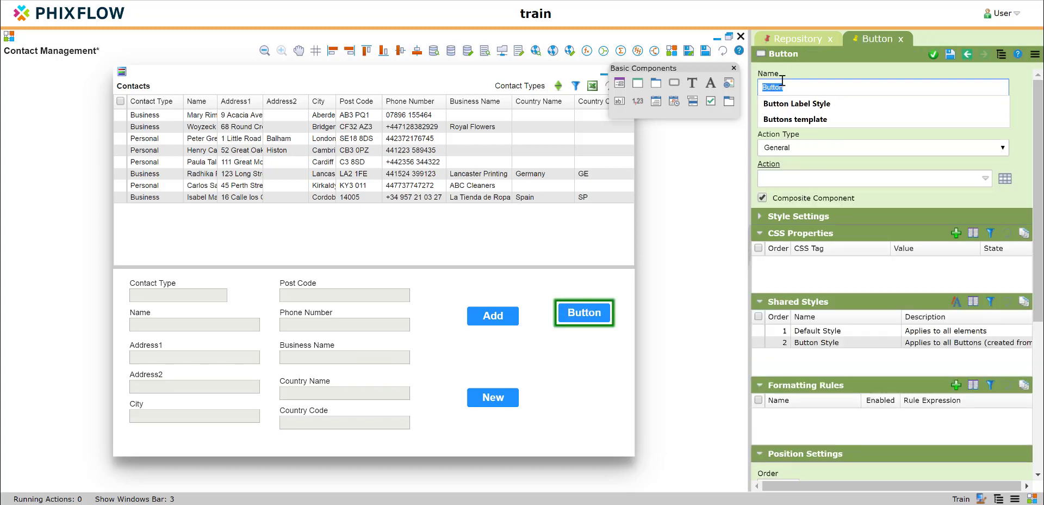
pyautogui.write('Import Contex')
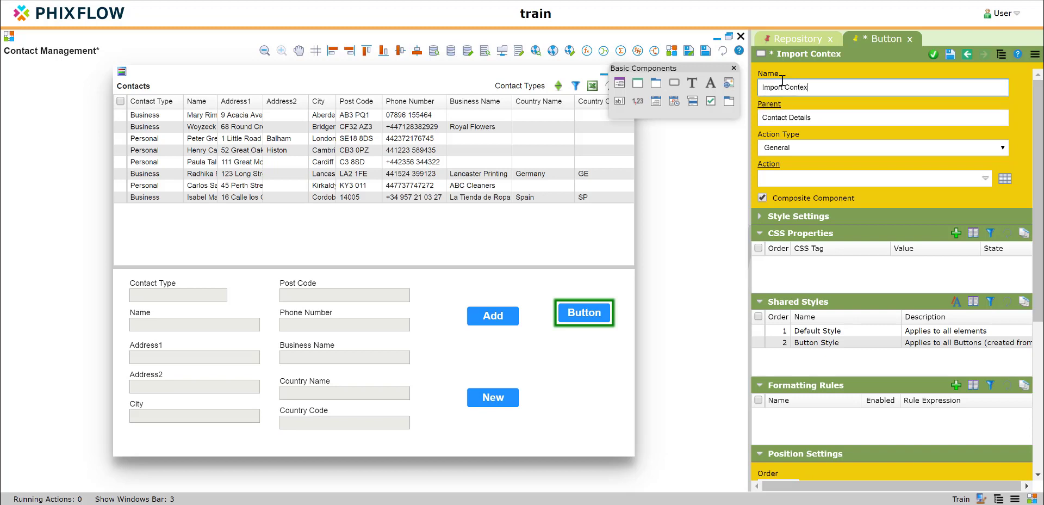
pyautogui.press('BackSpace')
pyautogui.press('BackSpace')
pyautogui.write('acts')
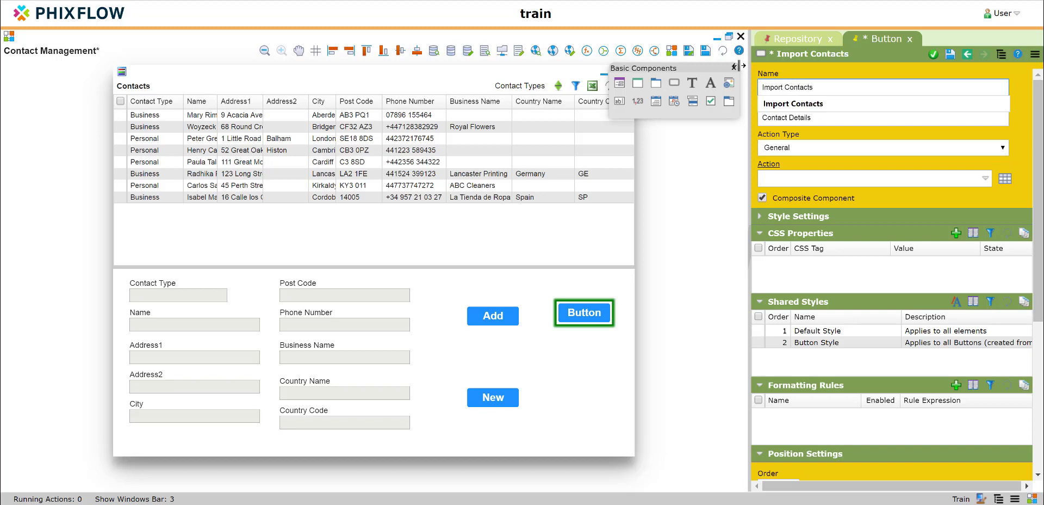
pyautogui.click(733, 68)
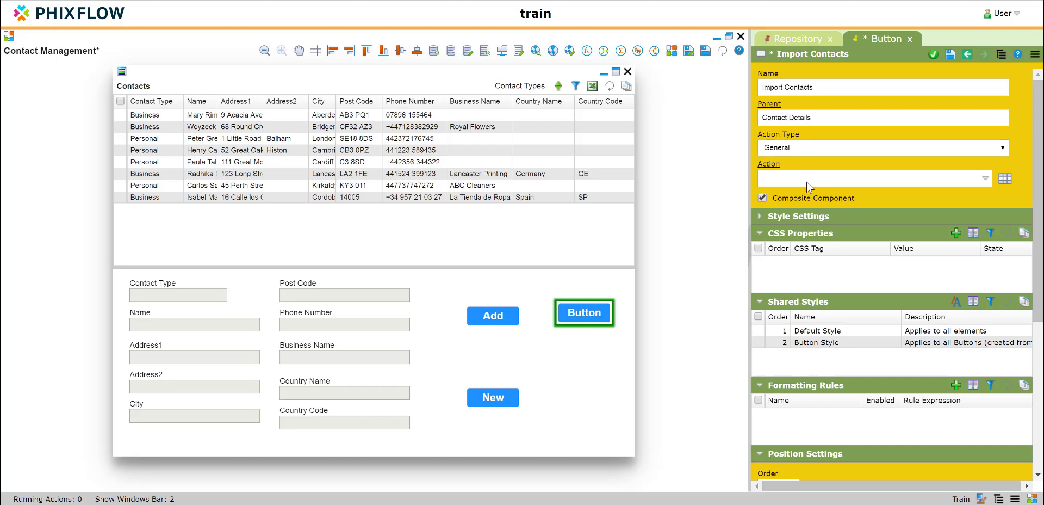
# Set the display text of the new button's label to Import Contacts and save the label.
pyautogui.click(589, 313)
pyautogui.moveTo(766, 174); pyautogui.dragTo(740, 152)
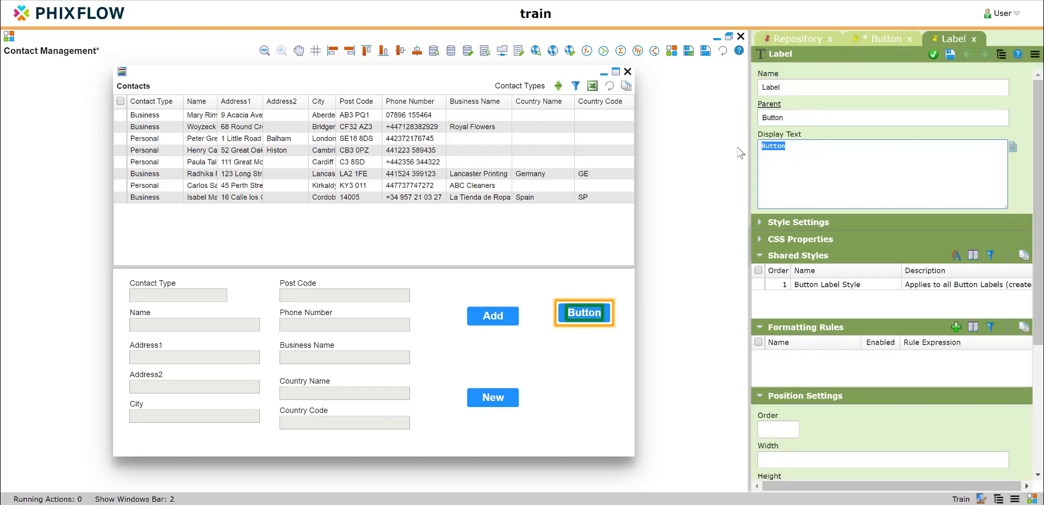
pyautogui.write('Import Contacts')
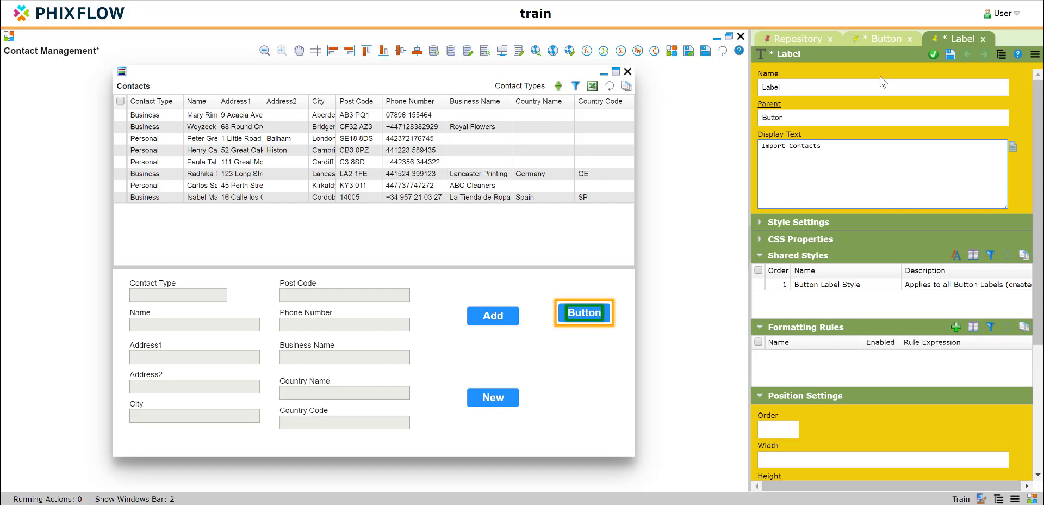
pyautogui.click(933, 54)
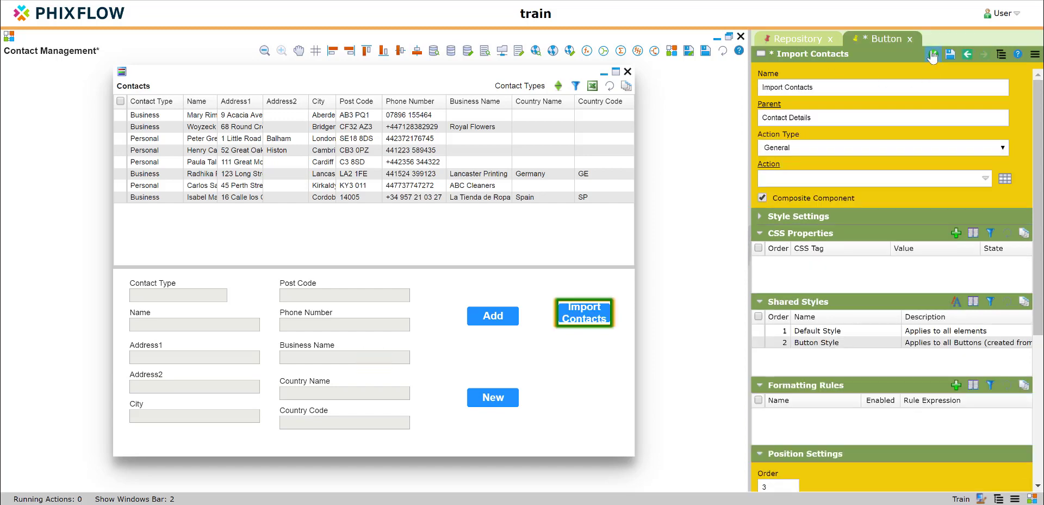
# Enlarge the Import Contacts button slightly so that it fits its label.
pyautogui.click(586, 359)
pyautogui.click(581, 323)
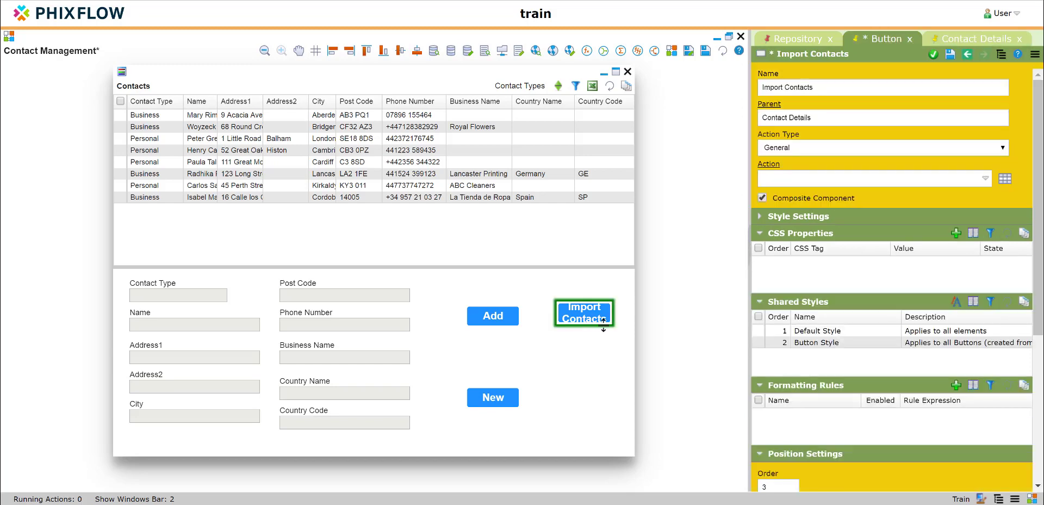
pyautogui.moveTo(608, 324)
pyautogui.mouseDown()
pyautogui.moveTo(621, 342)
pyautogui.moveTo(625, 327)
pyautogui.mouseUp()
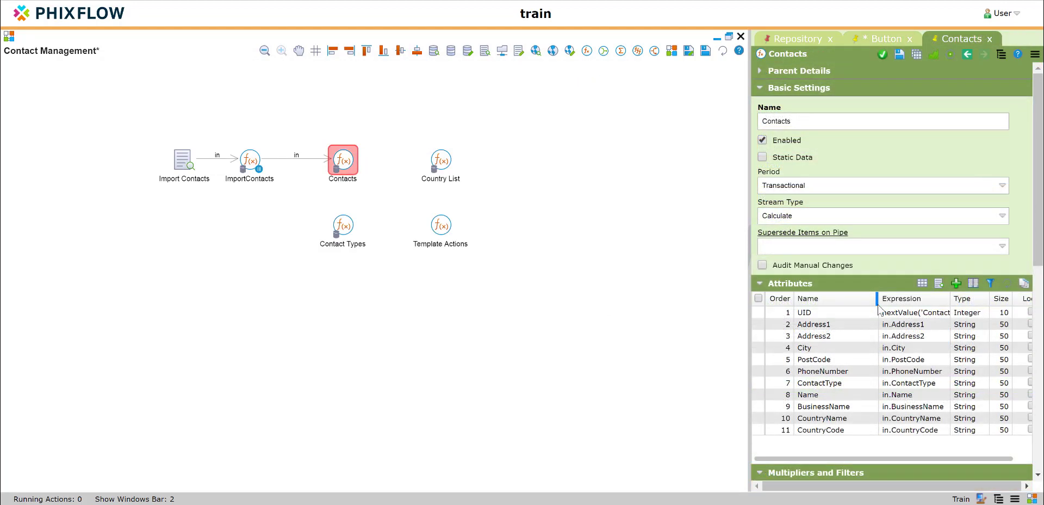
# Create a new action on the Contacts stream with the name and display name Import Contacts, and save it.
pyautogui.scroll(-10, 878, 304)
pyautogui.scroll(-2, 877, 304)
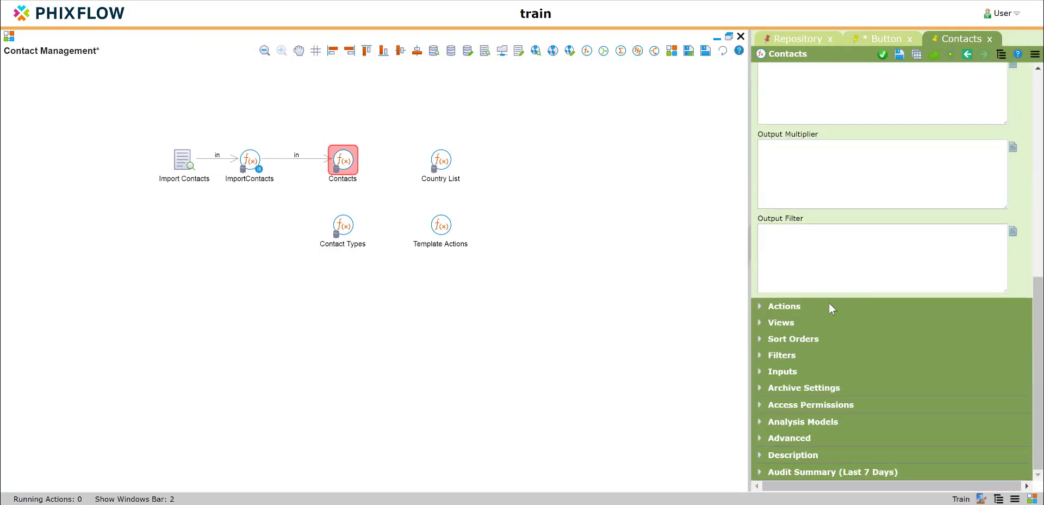
pyautogui.click(759, 306)
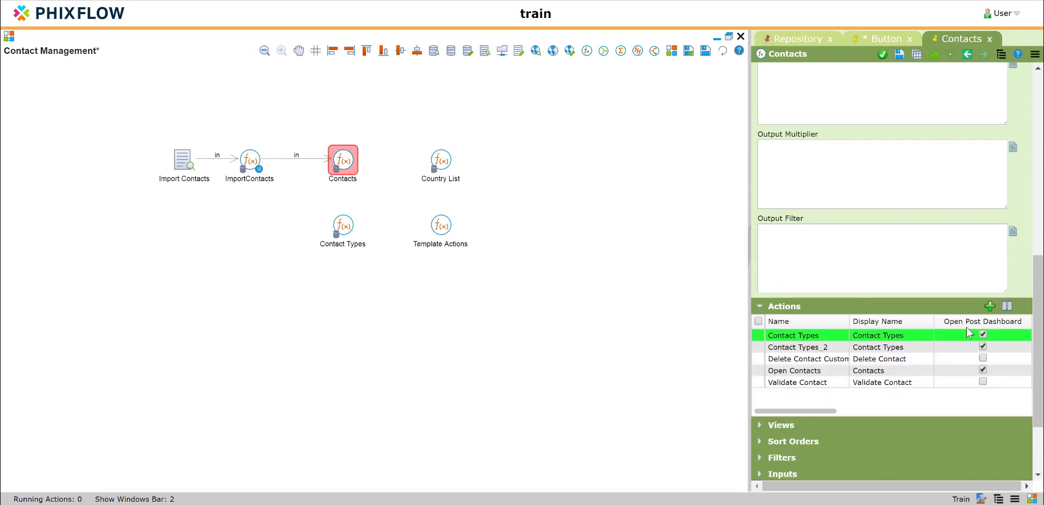
pyautogui.click(990, 307)
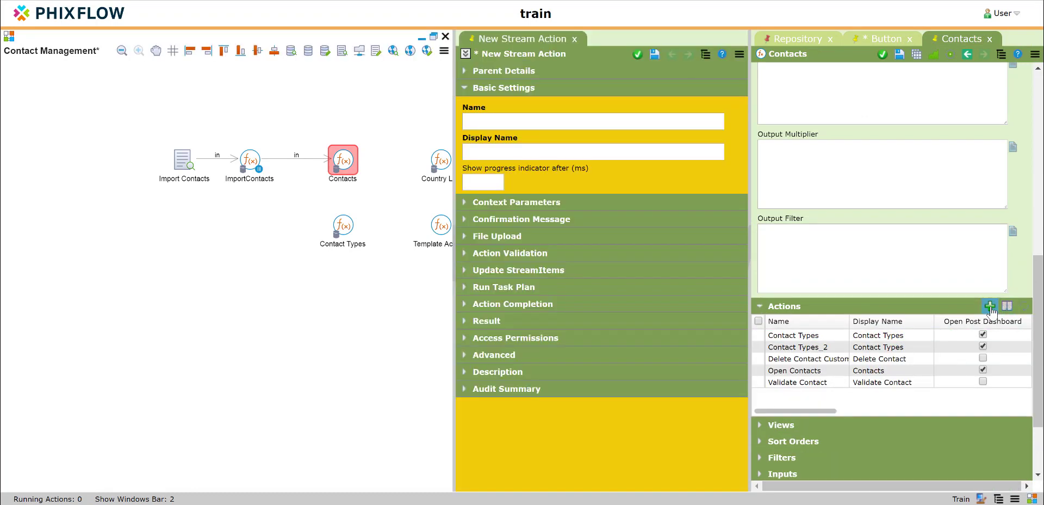
pyautogui.click(506, 122)
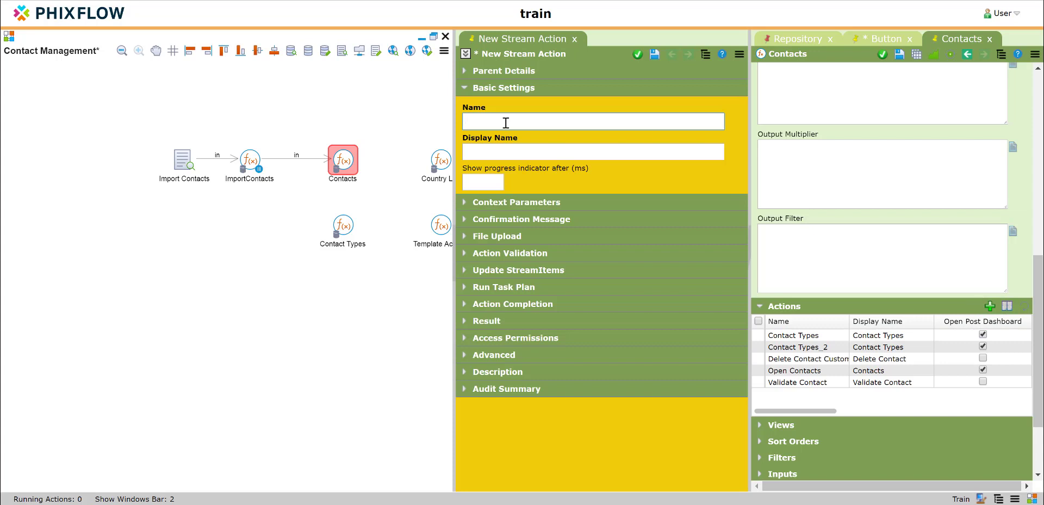
pyautogui.write('Import Con')
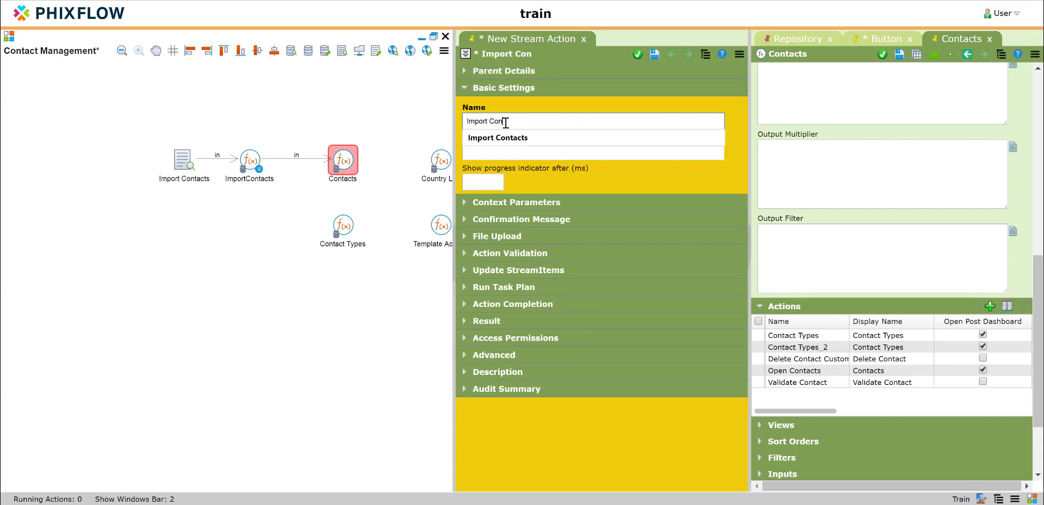
pyautogui.write('tacs')
pyautogui.press('Tab')
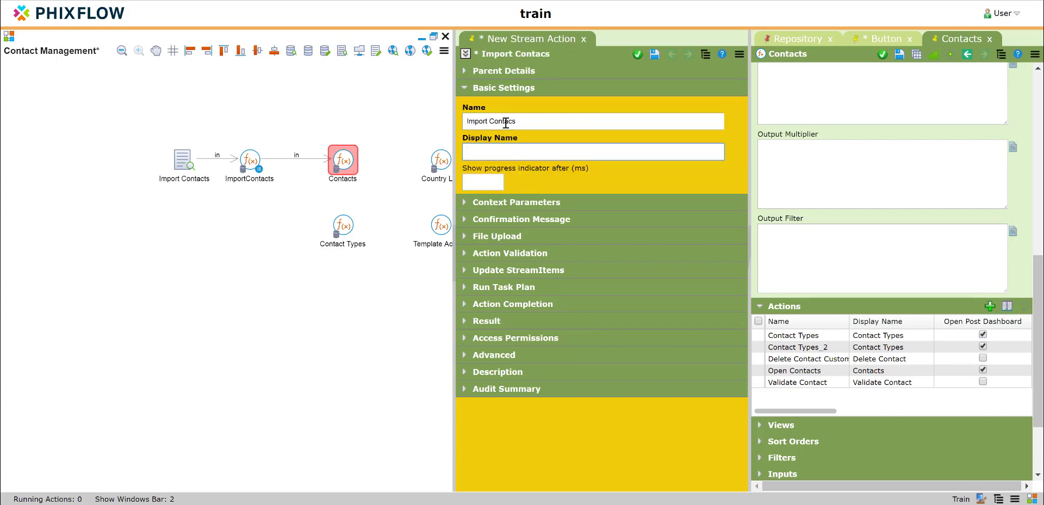
pyautogui.click(513, 122)
pyautogui.write('t')
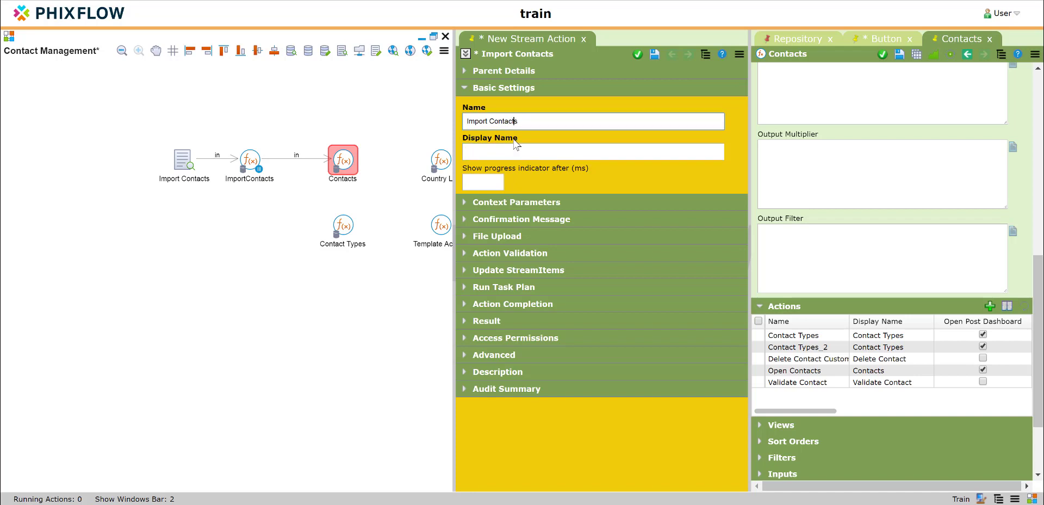
pyautogui.click(515, 151)
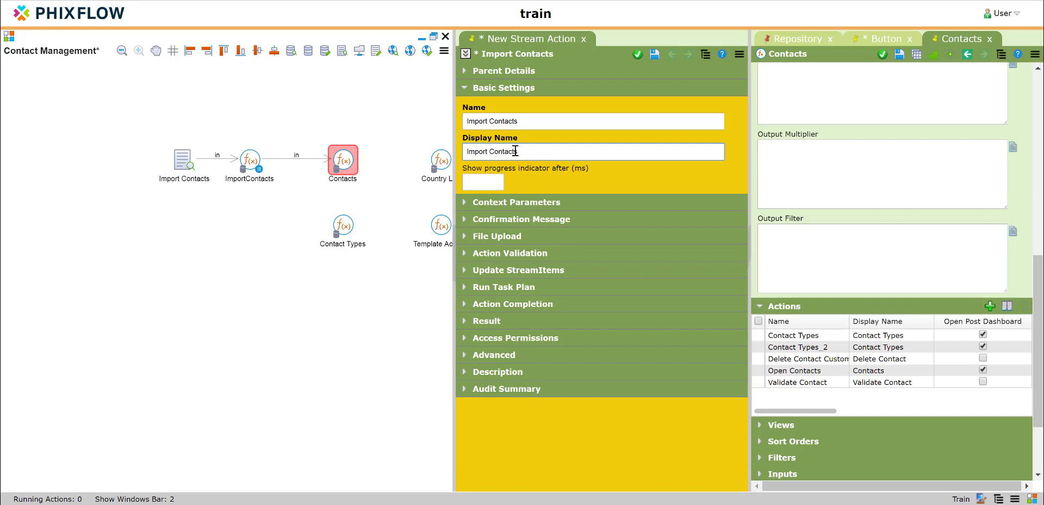
pyautogui.click(656, 59)
# Set the Import Contacts action to run a selected task plan, add the Import Contacts task plan to its rules, and save the action.
pyautogui.click(466, 286)
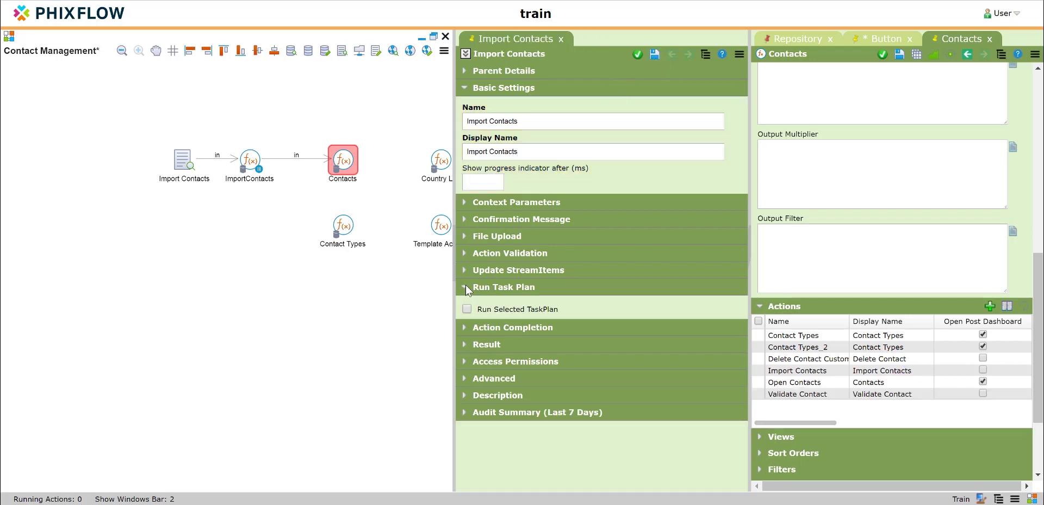
pyautogui.click(467, 309)
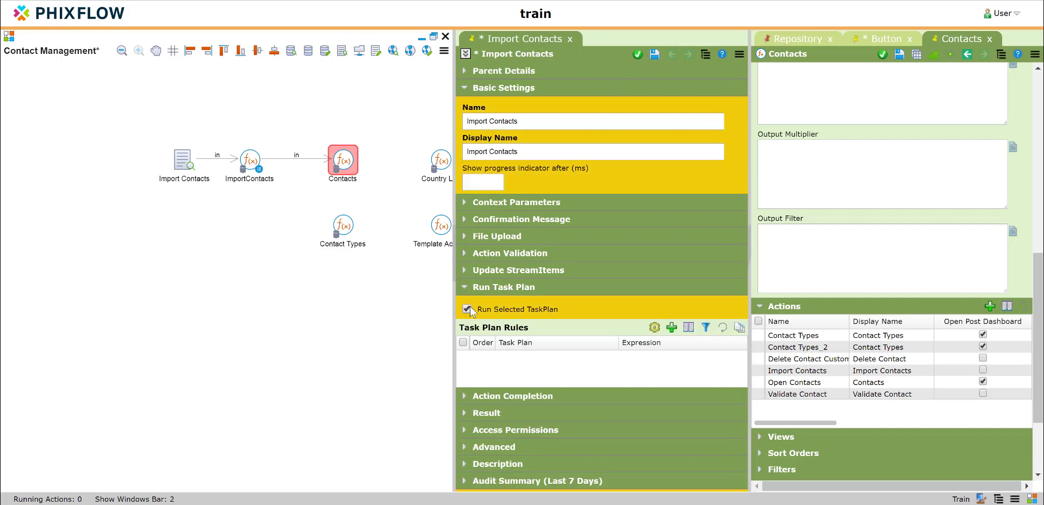
pyautogui.click(654, 327)
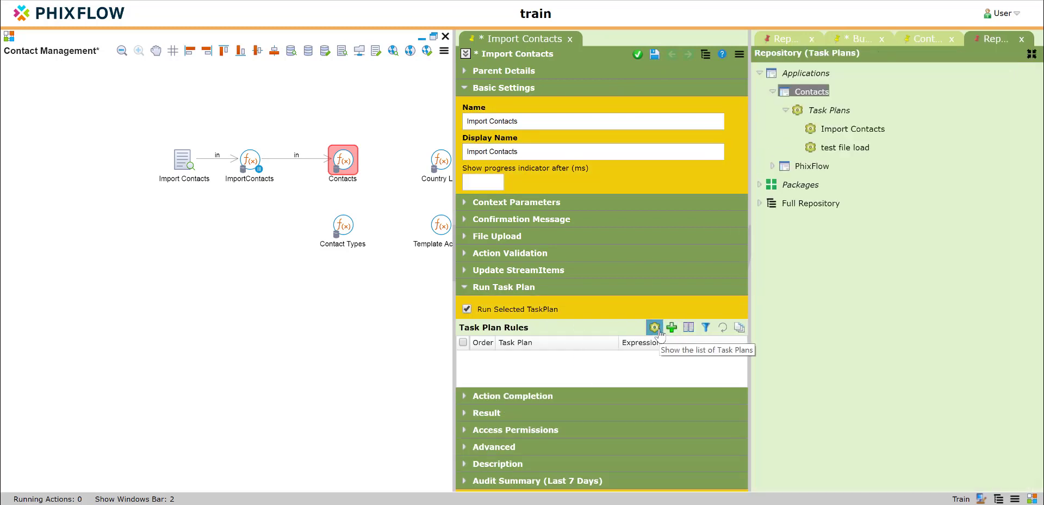
pyautogui.moveTo(865, 133); pyautogui.dragTo(594, 365)
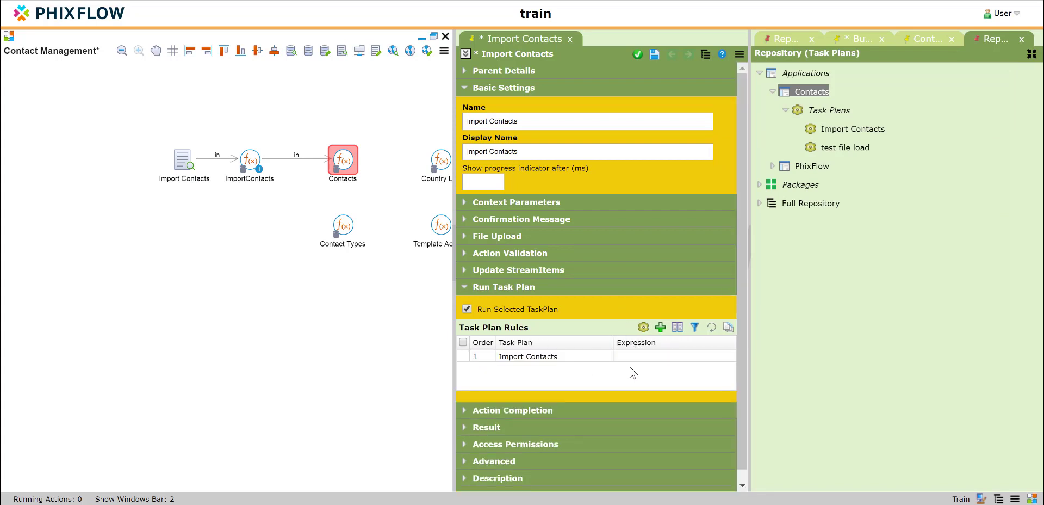
pyautogui.click(638, 54)
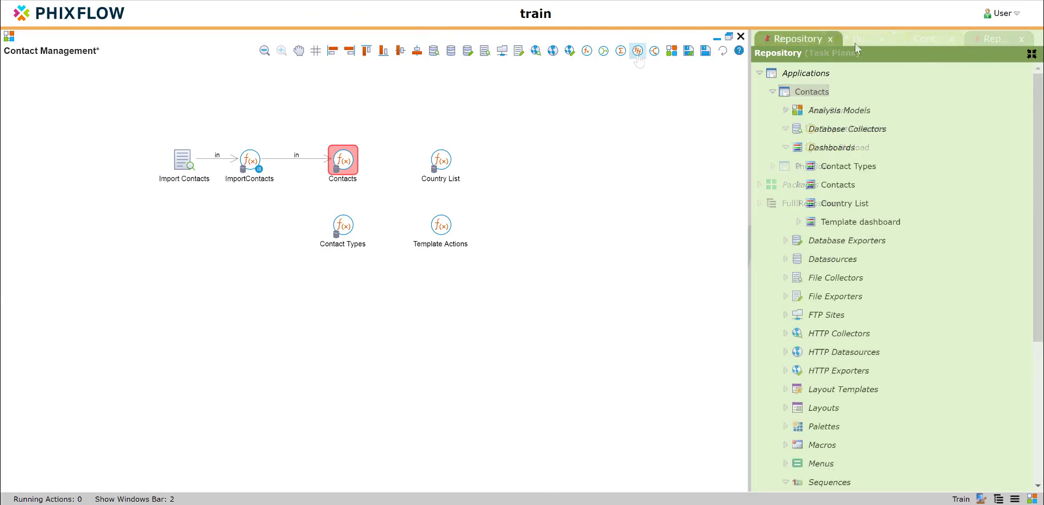
# Assign the Contacts stream's Import Contacts action to the Import Contacts button on the Contacts dashboard and save the button.
pyautogui.rightClick(836, 189)
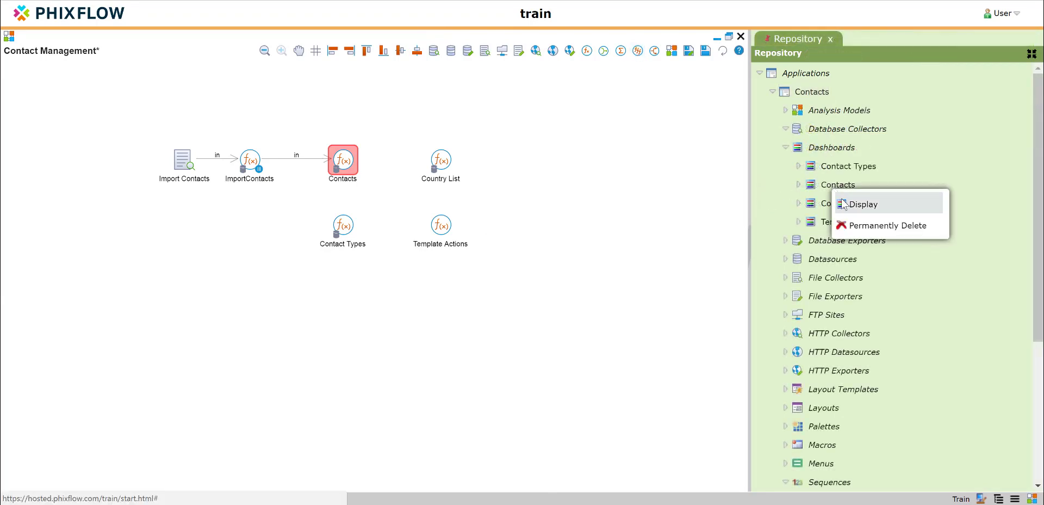
pyautogui.click(875, 203)
pyautogui.click(602, 314)
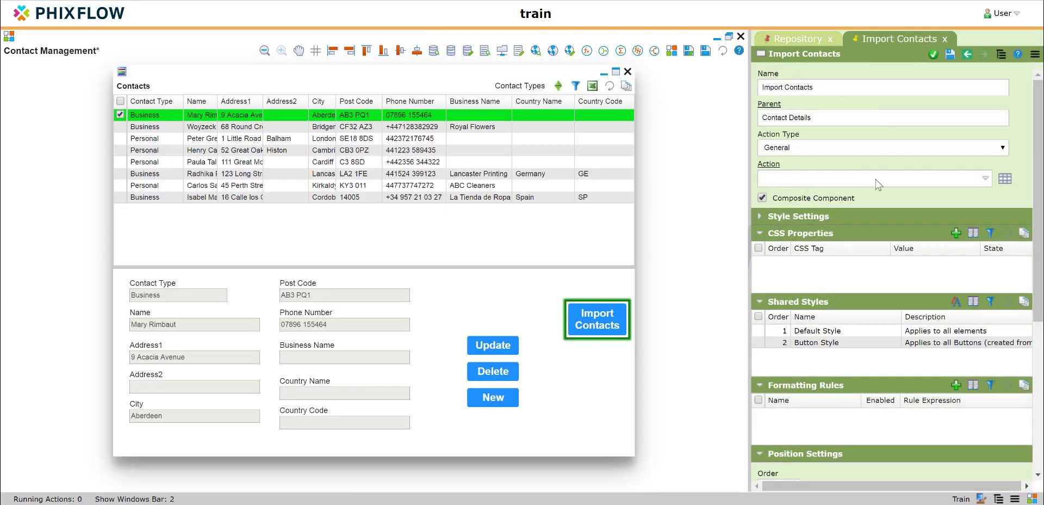
pyautogui.click(878, 185)
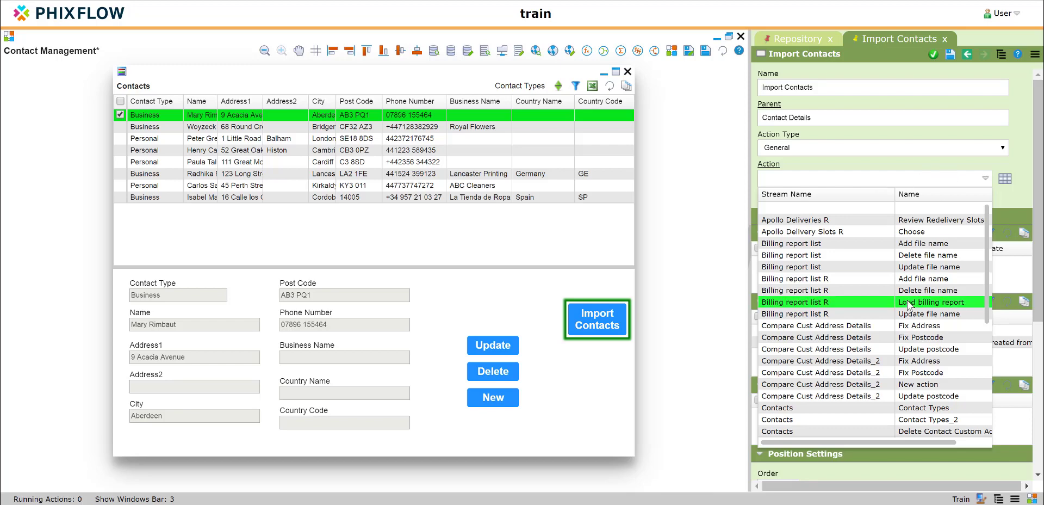
pyautogui.scroll(-6, 907, 306)
pyautogui.scroll(4, 907, 306)
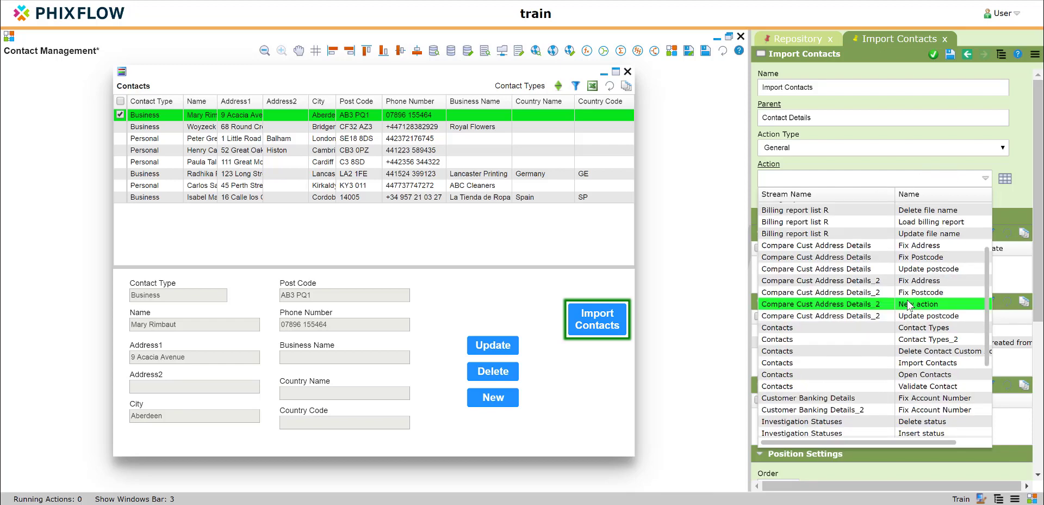
pyautogui.click(928, 363)
pyautogui.click(950, 55)
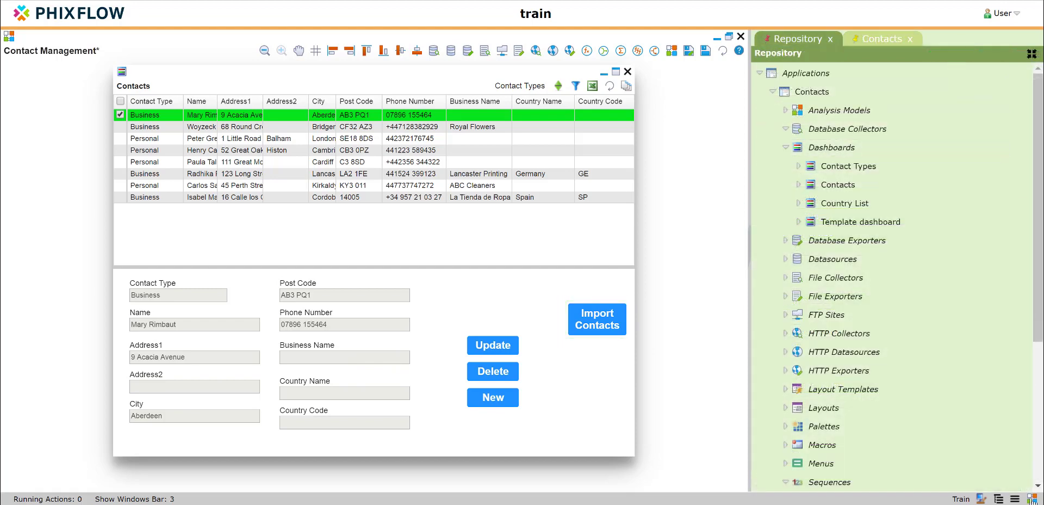
# Run the import with the dashboard's Import Contacts button outside design mode, and return to design mode.
pyautogui.click(1032, 499)
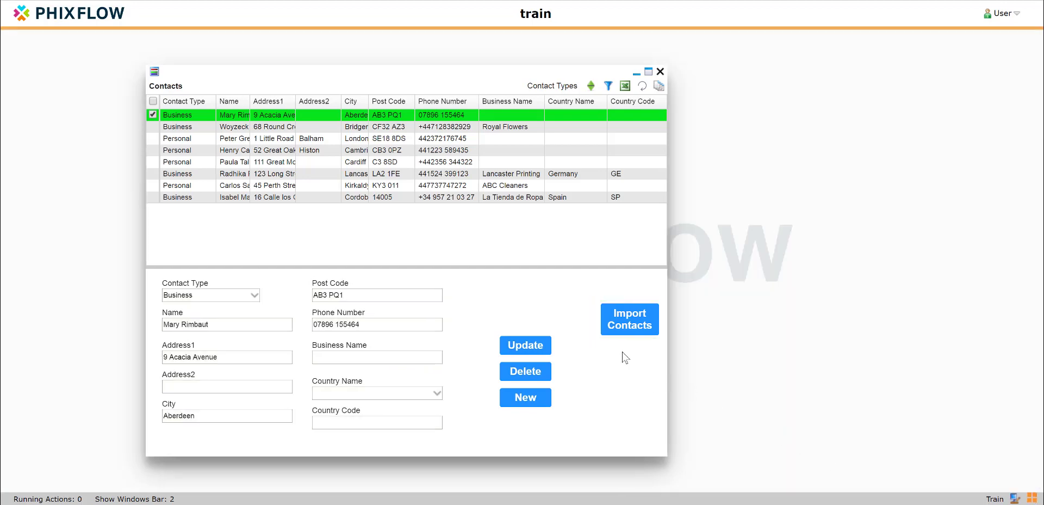
pyautogui.click(628, 323)
pyautogui.click(1031, 499)
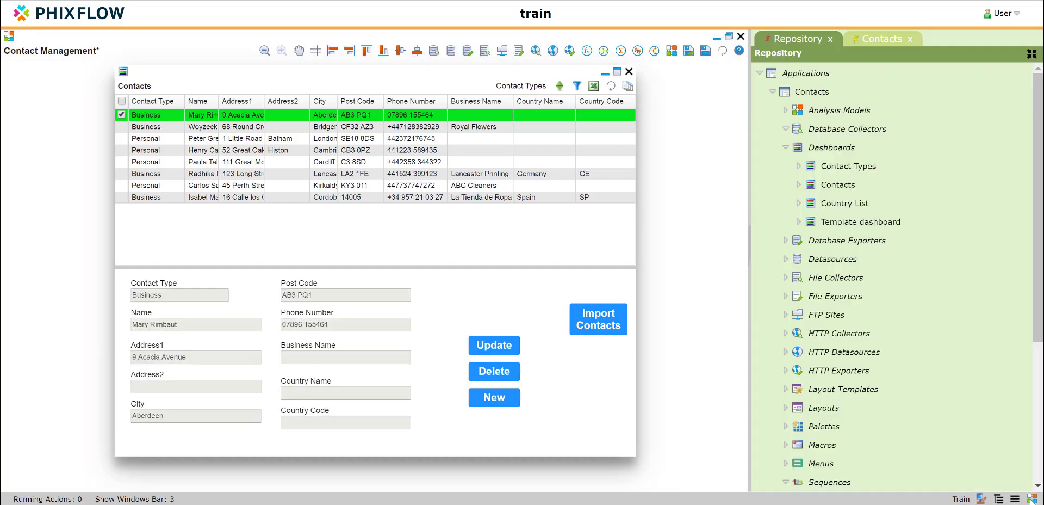
# Clear the filter on the completed tasks in the System Console and examine the stream sets of the latest Import Contacts run.
pyautogui.click(982, 500)
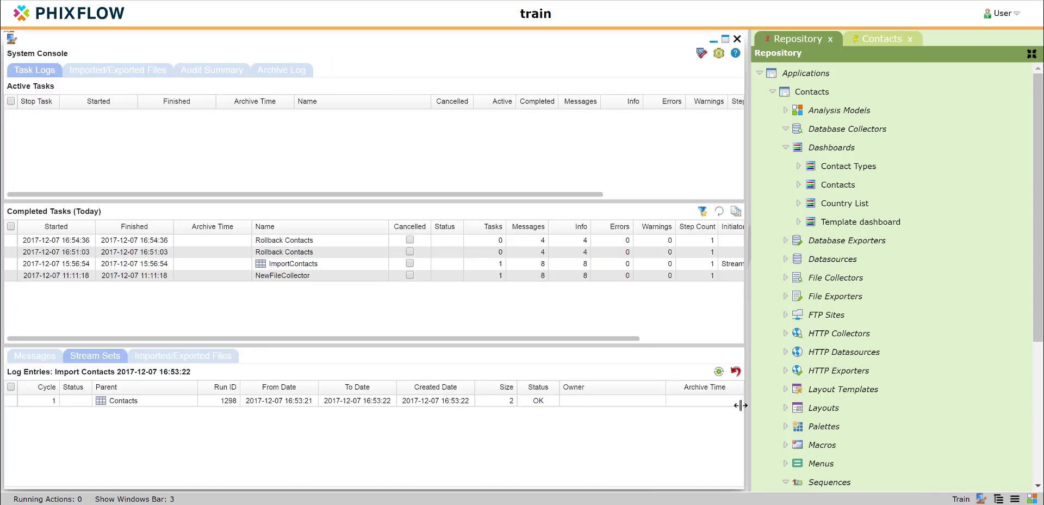
pyautogui.click(702, 211)
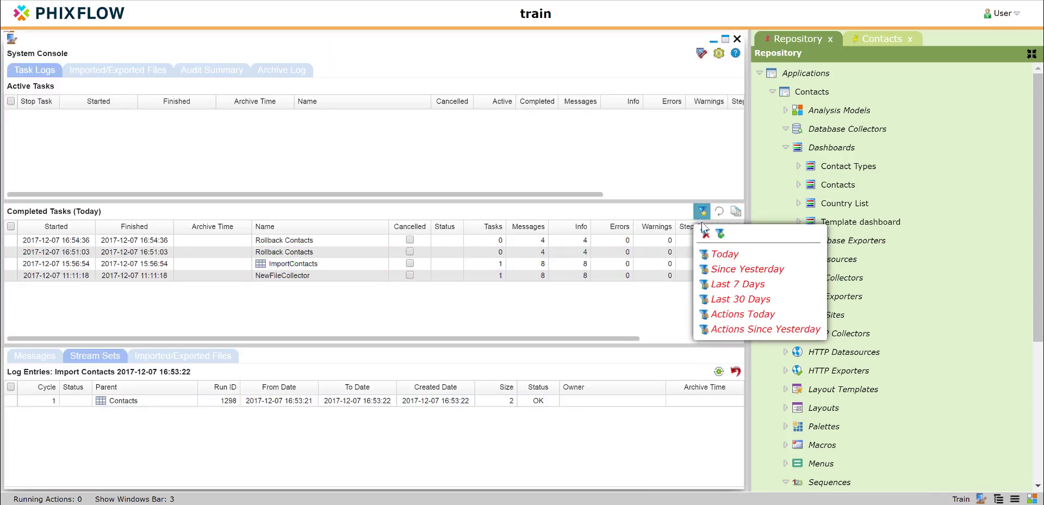
pyautogui.click(705, 233)
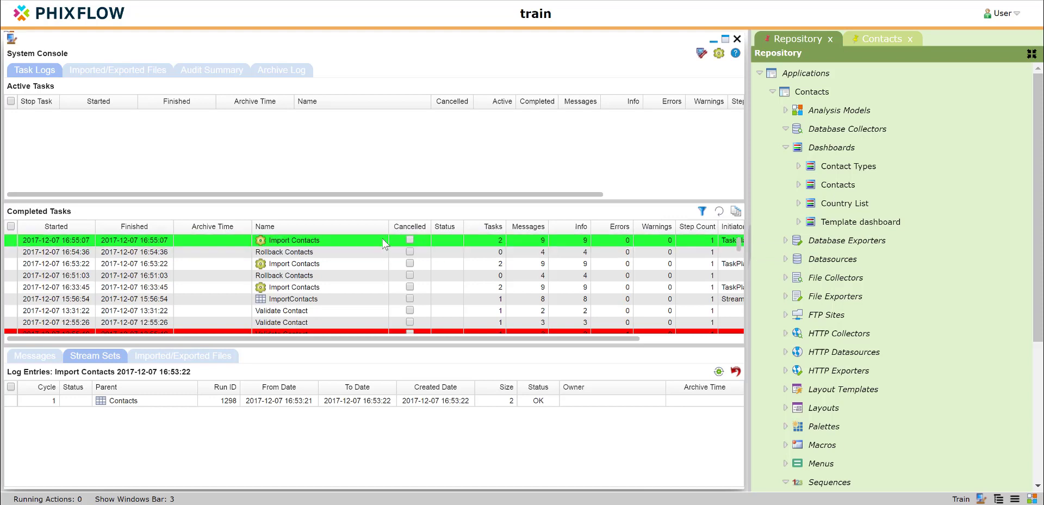
pyautogui.click(384, 241)
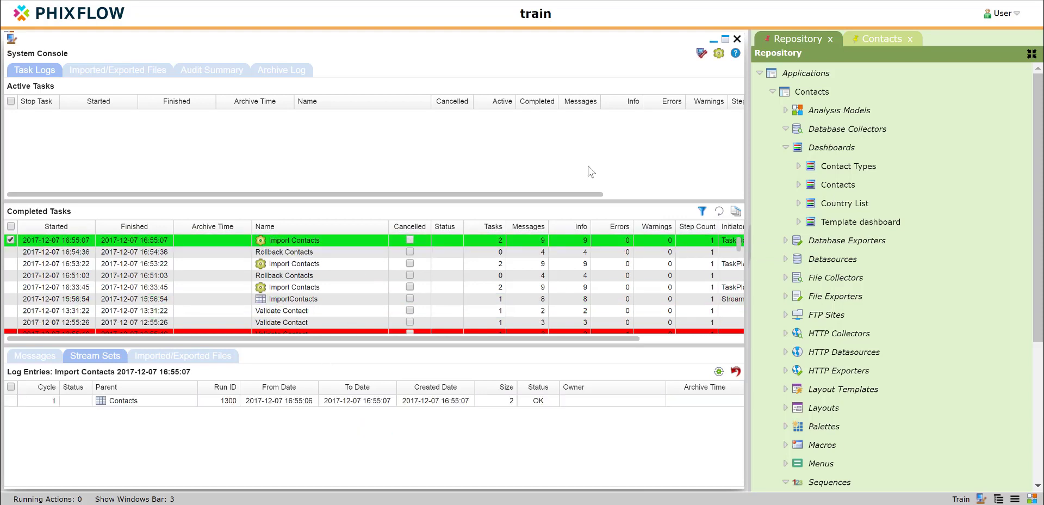
pyautogui.click(713, 40)
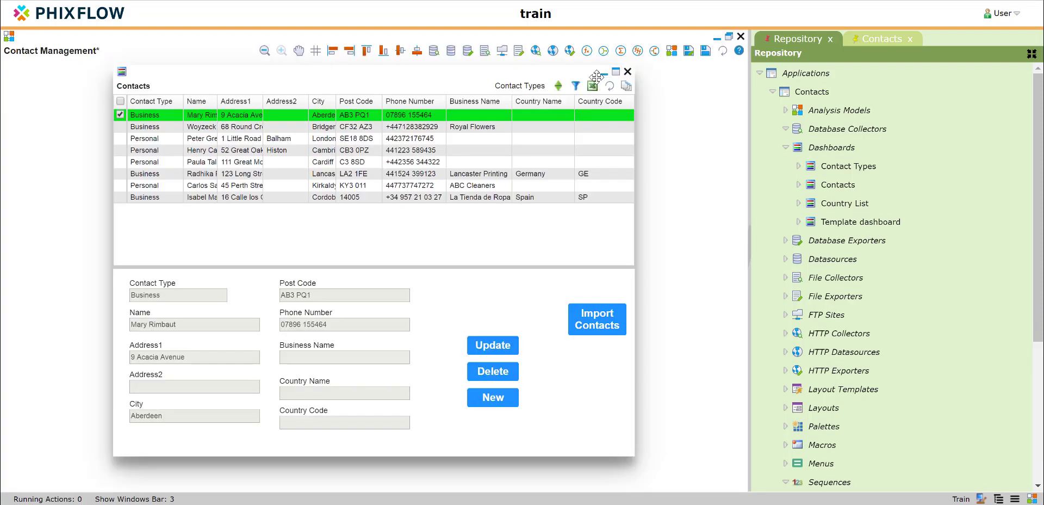
# Examine the records in the latest stream set of the Contacts stream and close both views.
pyautogui.click(604, 72)
pyautogui.moveTo(359, 159)
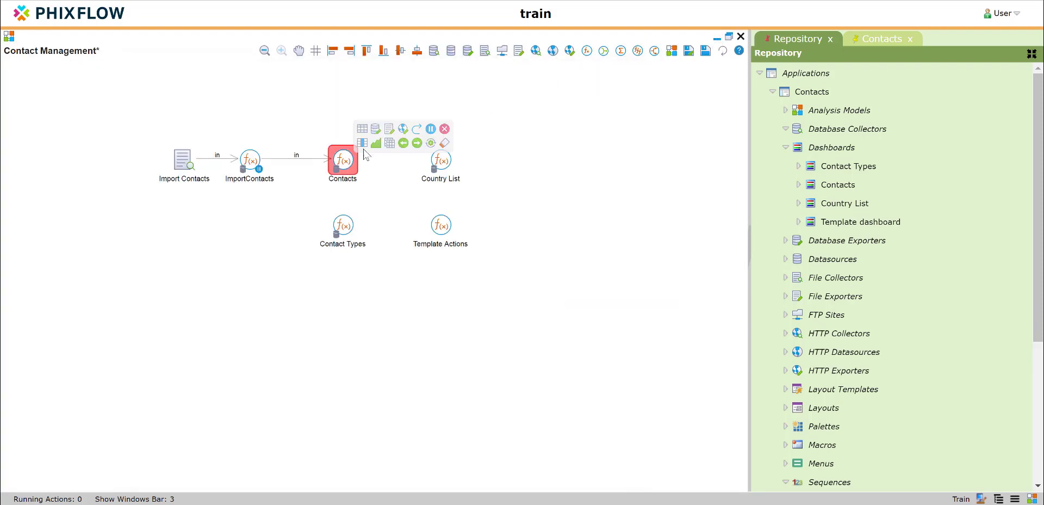
pyautogui.click(387, 144)
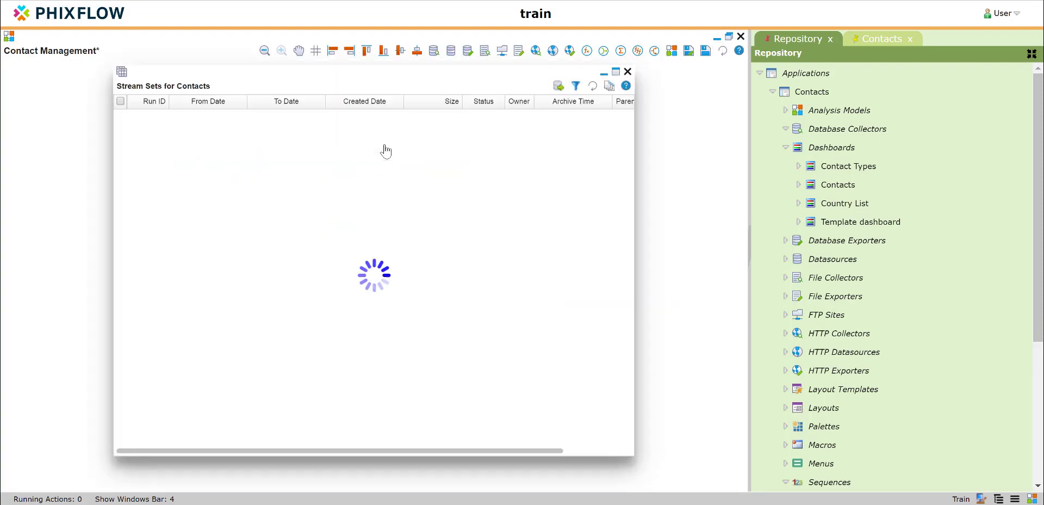
pyautogui.doubleClick(412, 122)
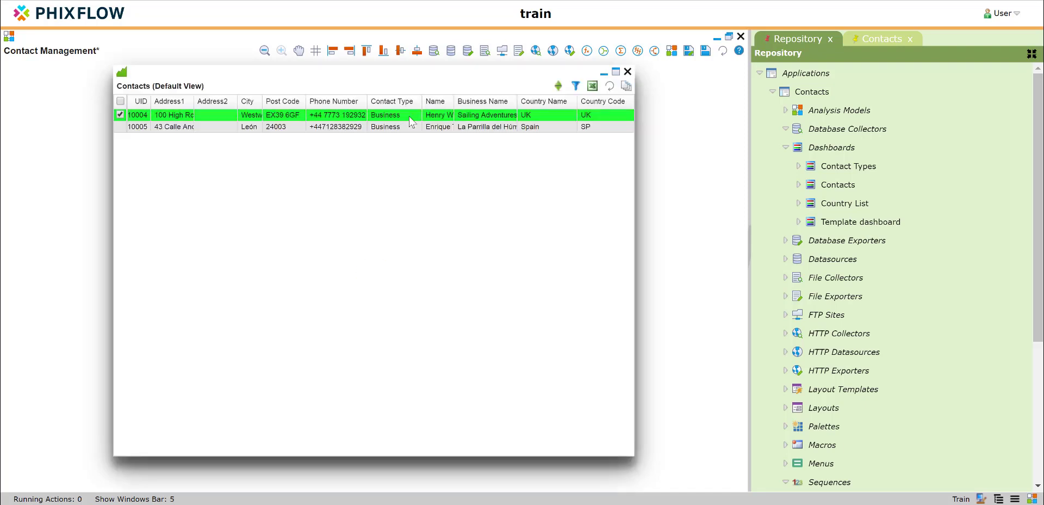
pyautogui.click(628, 72)
pyautogui.click(627, 72)
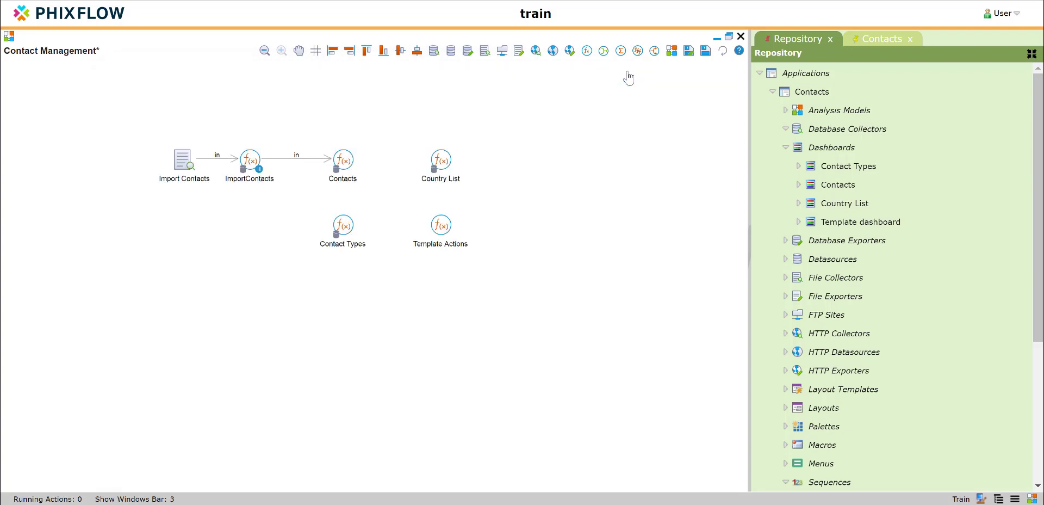
# Bring back the minimised Contacts dashboard and refresh its contact list.
pyautogui.click(103, 499)
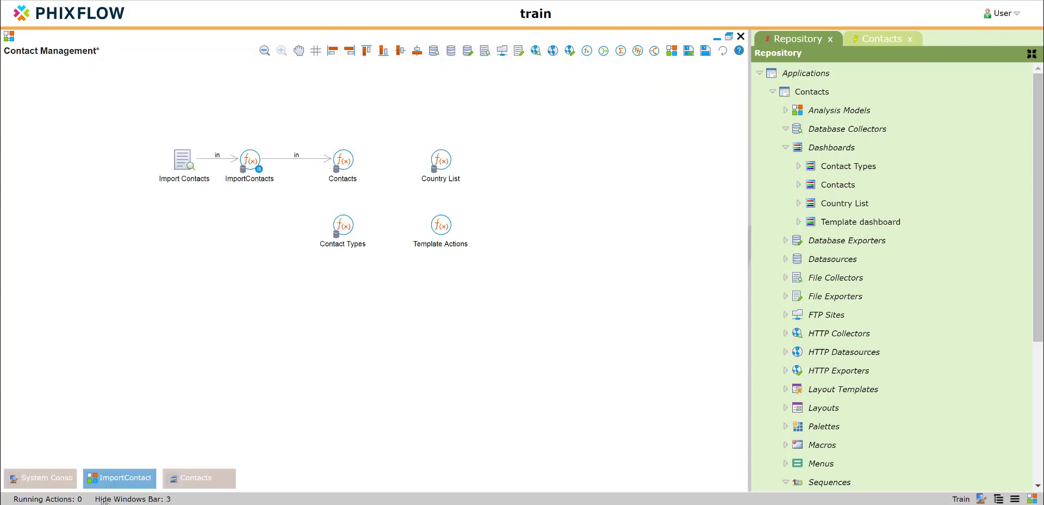
pyautogui.click(202, 479)
pyautogui.click(606, 87)
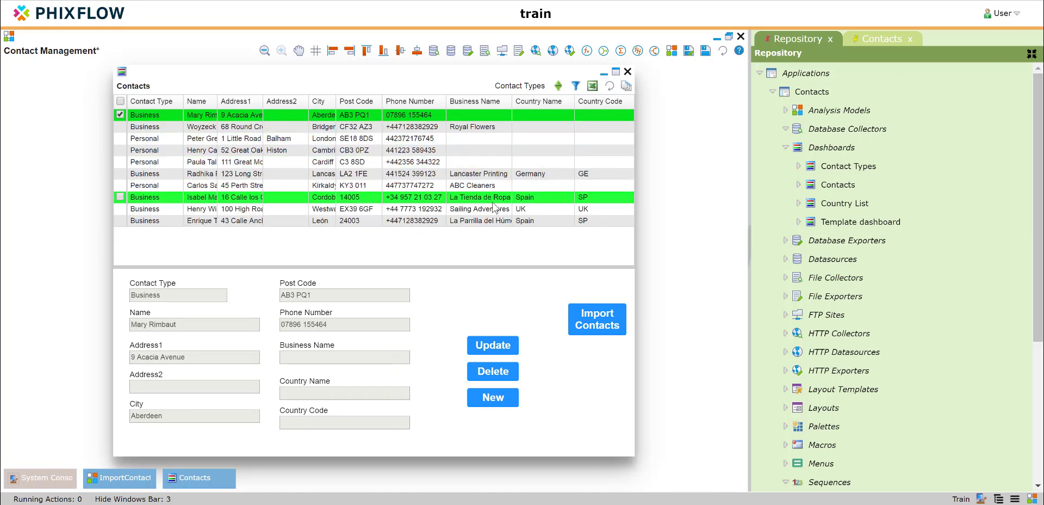
# Add the Import Contacts action as a refresh action of the Contacts grid view, save the view, and close the streams list.
pyautogui.rightClick(494, 207)
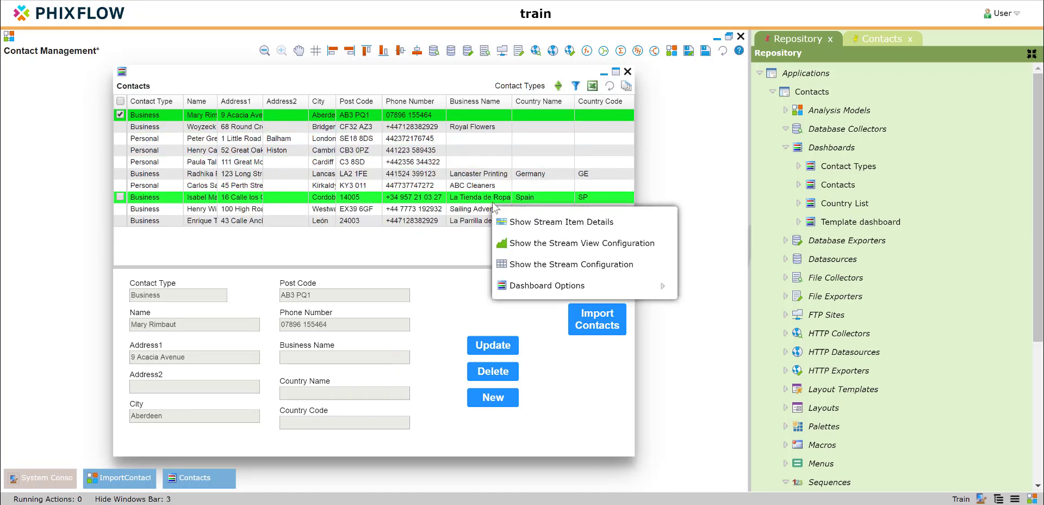
pyautogui.click(526, 243)
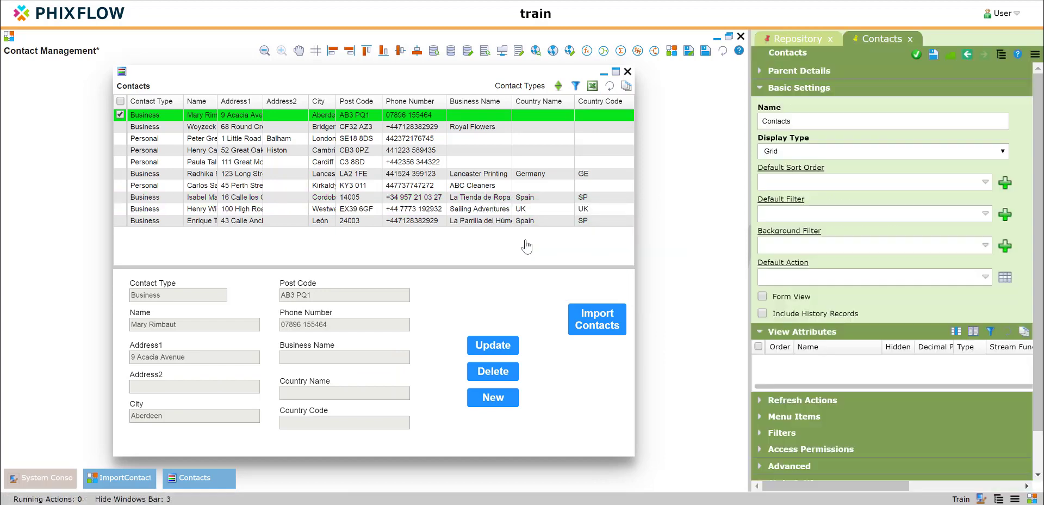
pyautogui.scroll(-3, 861, 327)
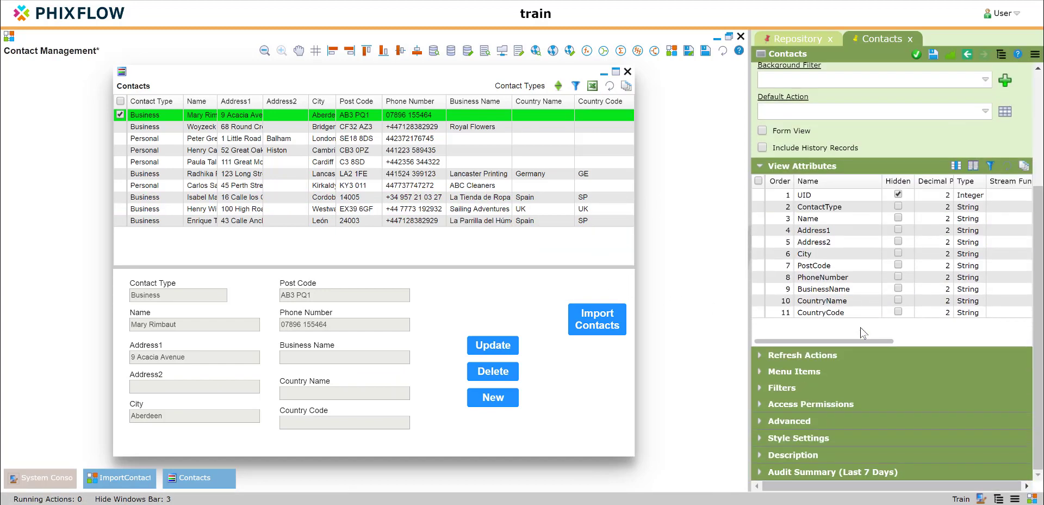
pyautogui.click(761, 355)
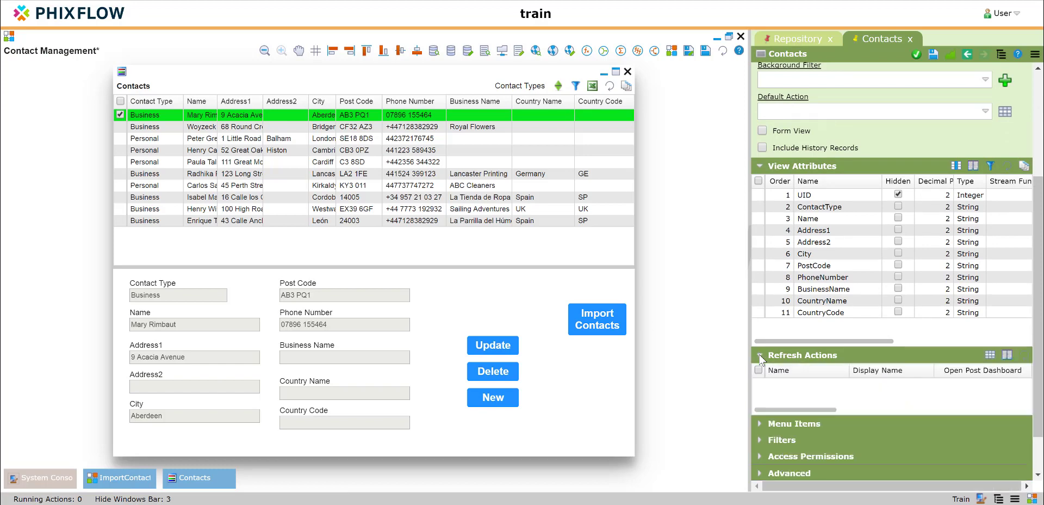
pyautogui.click(990, 354)
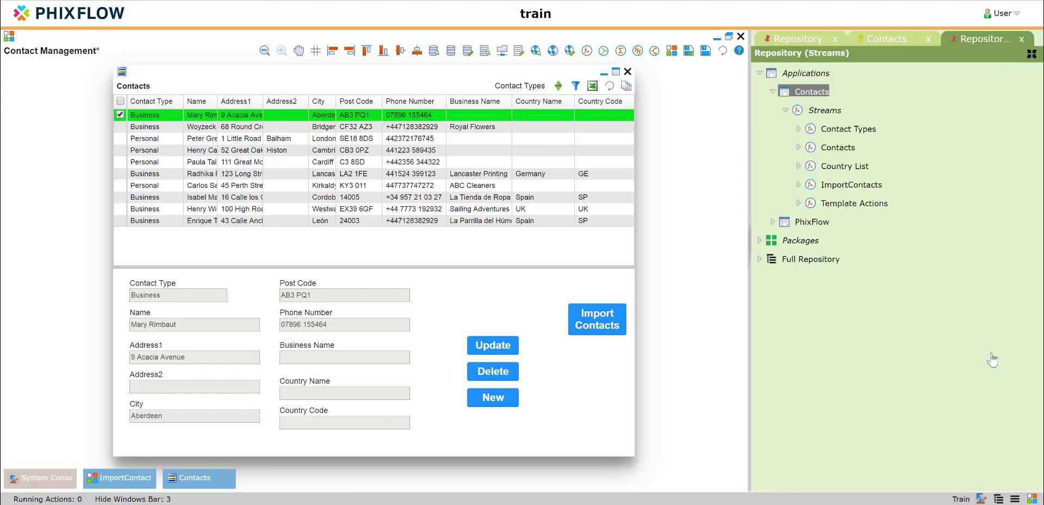
pyautogui.click(517, 41)
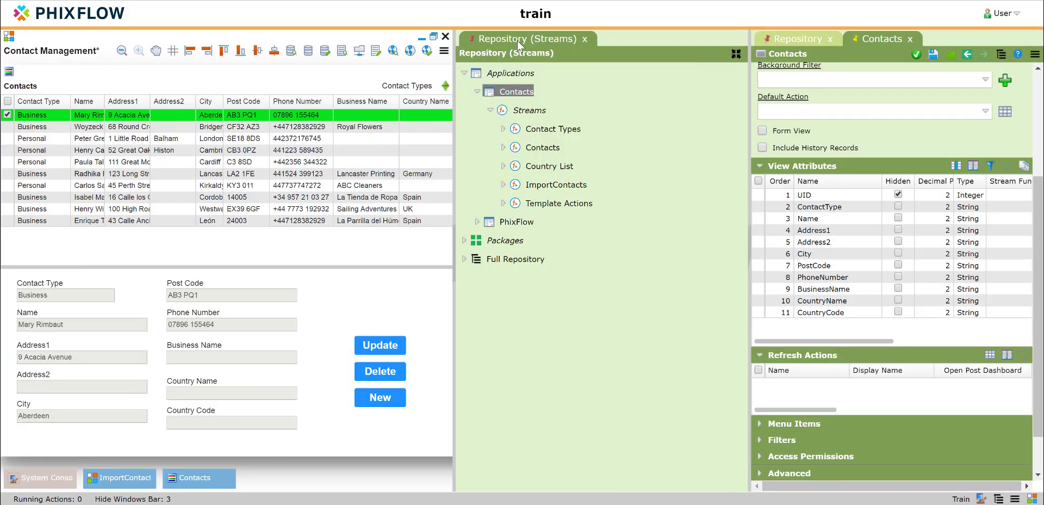
pyautogui.click(504, 147)
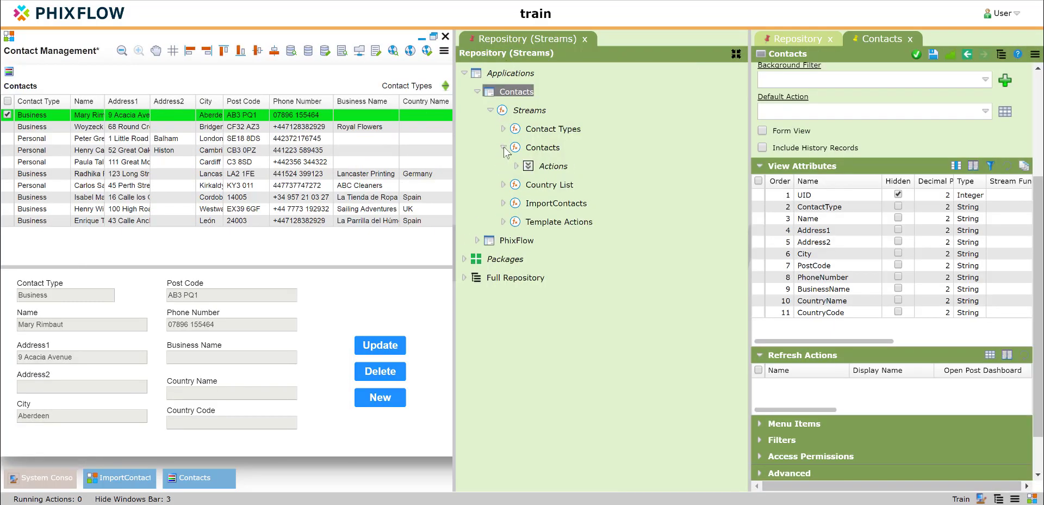
pyautogui.click(516, 166)
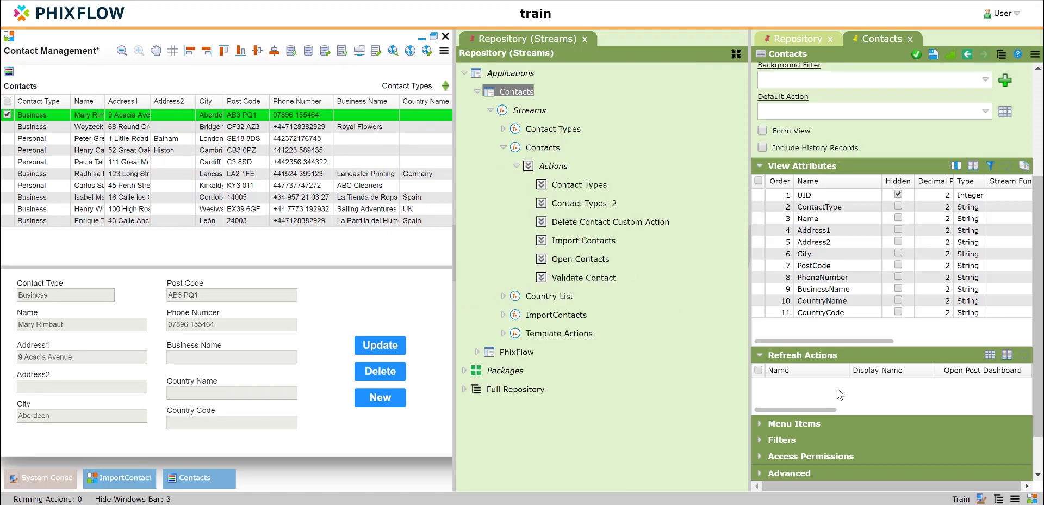
pyautogui.moveTo(583, 240); pyautogui.dragTo(837, 389)
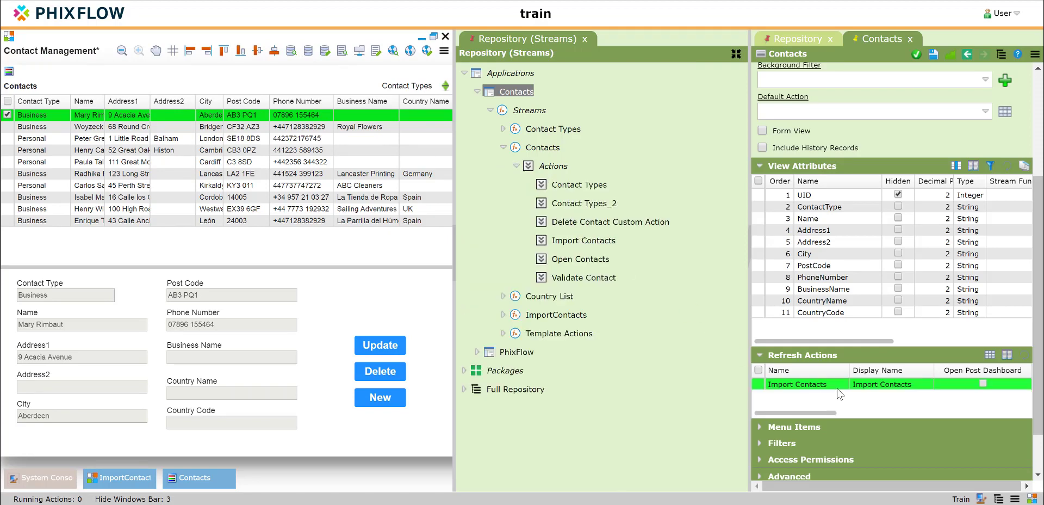
pyautogui.click(932, 54)
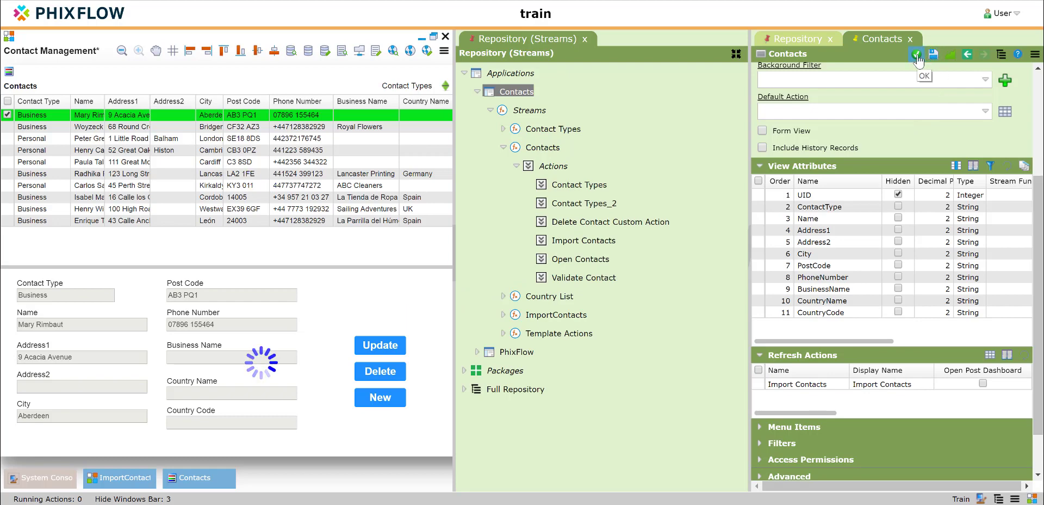
pyautogui.click(916, 54)
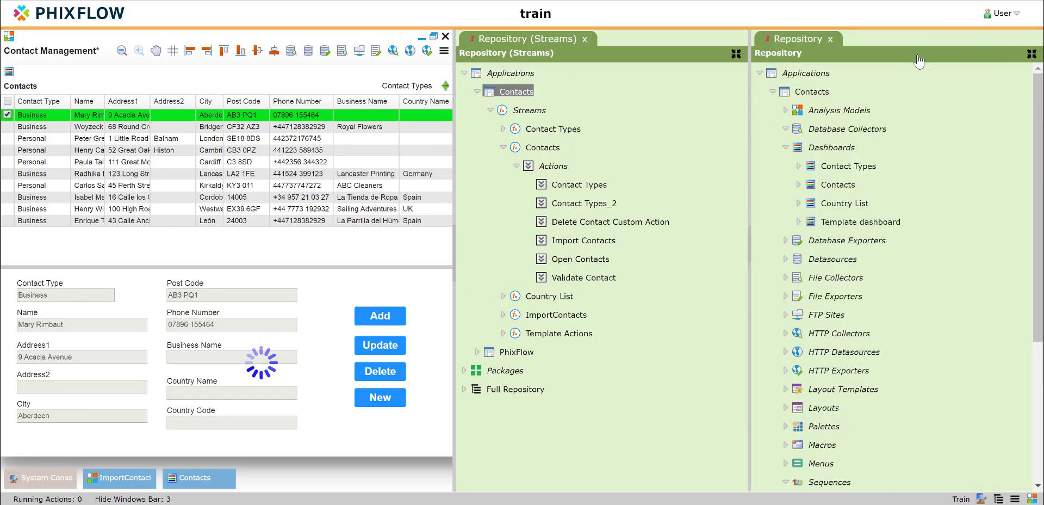
pyautogui.click(585, 40)
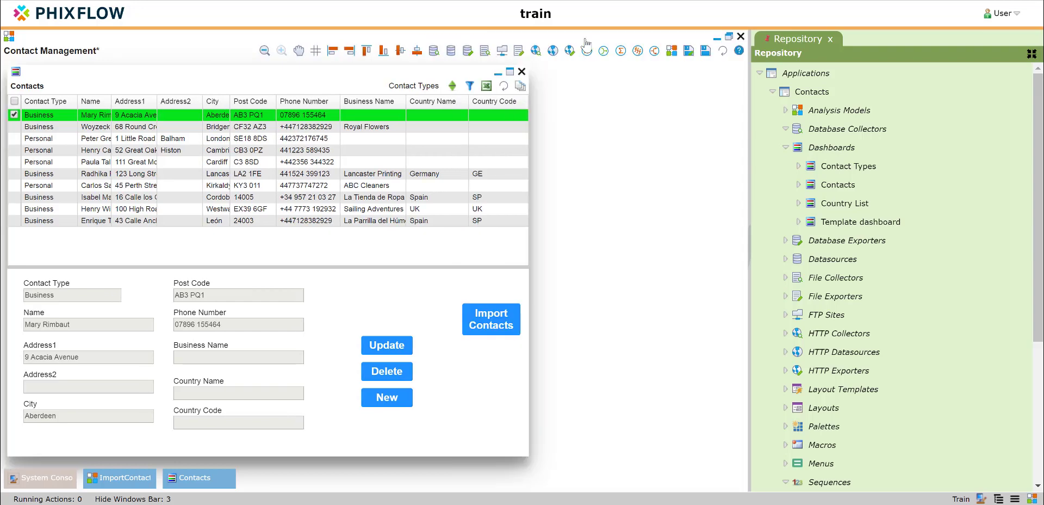
# Minimise the dashboard and roll back run 1300 from the Contacts stream's stream sets.
pyautogui.moveTo(379, 75); pyautogui.dragTo(519, 72)
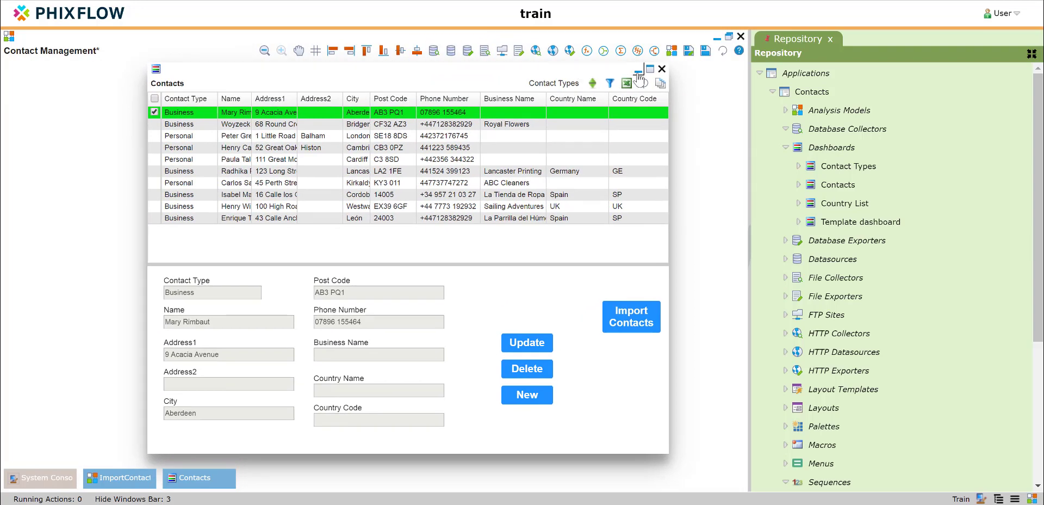
pyautogui.click(639, 72)
pyautogui.moveTo(355, 159)
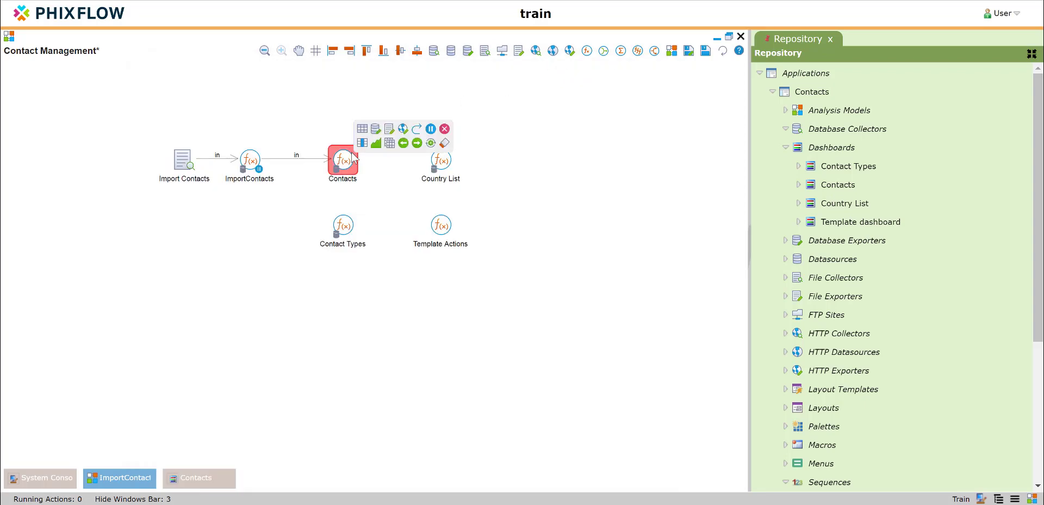
pyautogui.click(389, 146)
pyautogui.click(391, 128)
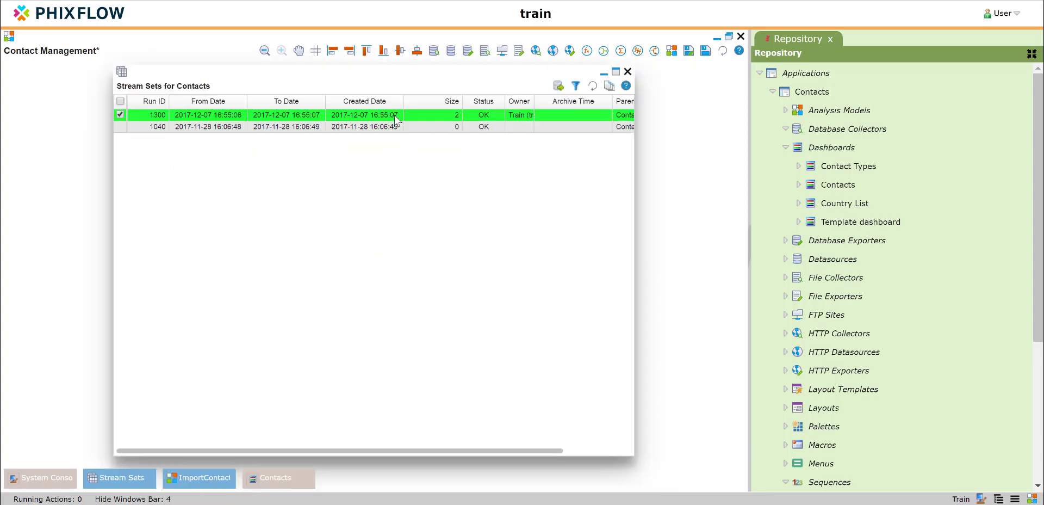
pyautogui.rightClick(394, 115)
pyautogui.click(435, 155)
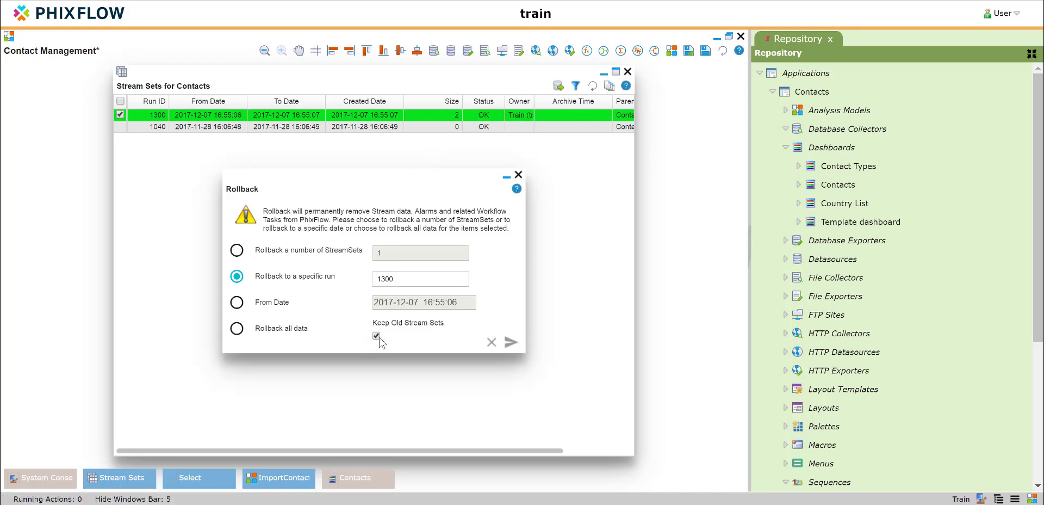
pyautogui.click(511, 342)
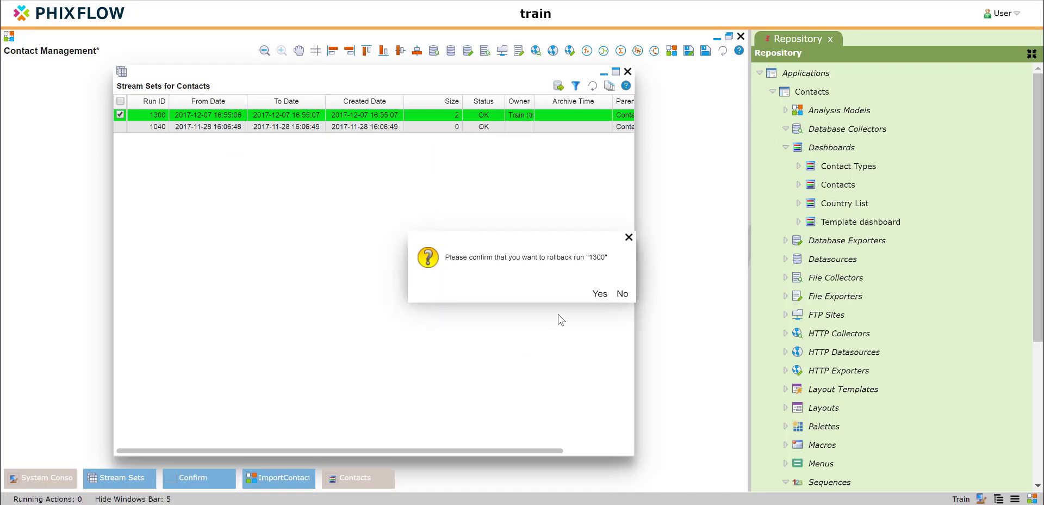
pyautogui.click(600, 294)
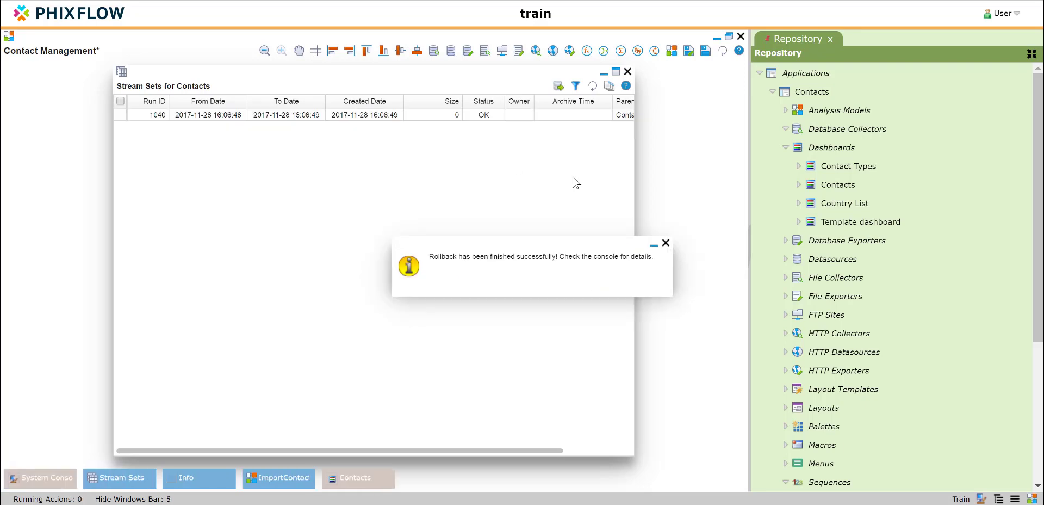
pyautogui.click(665, 242)
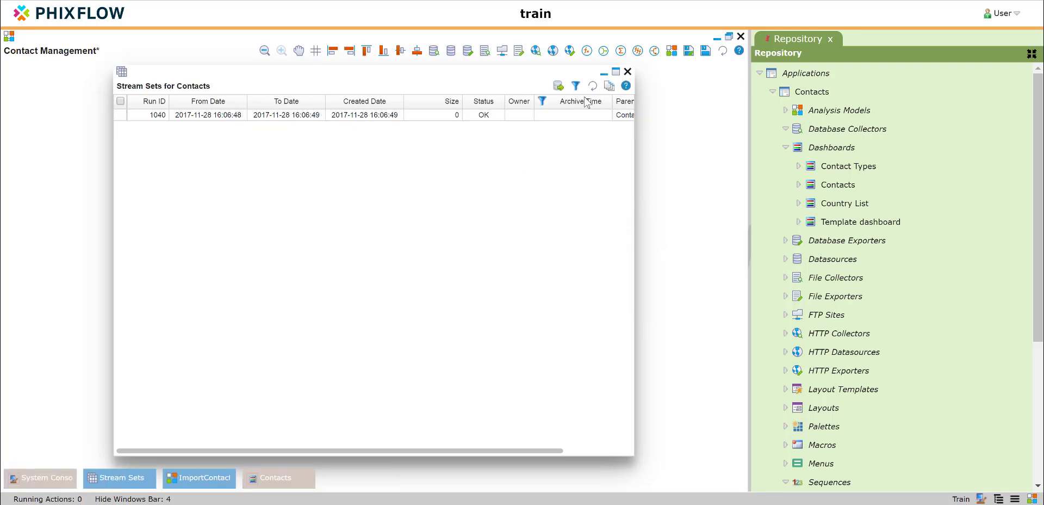
pyautogui.click(627, 72)
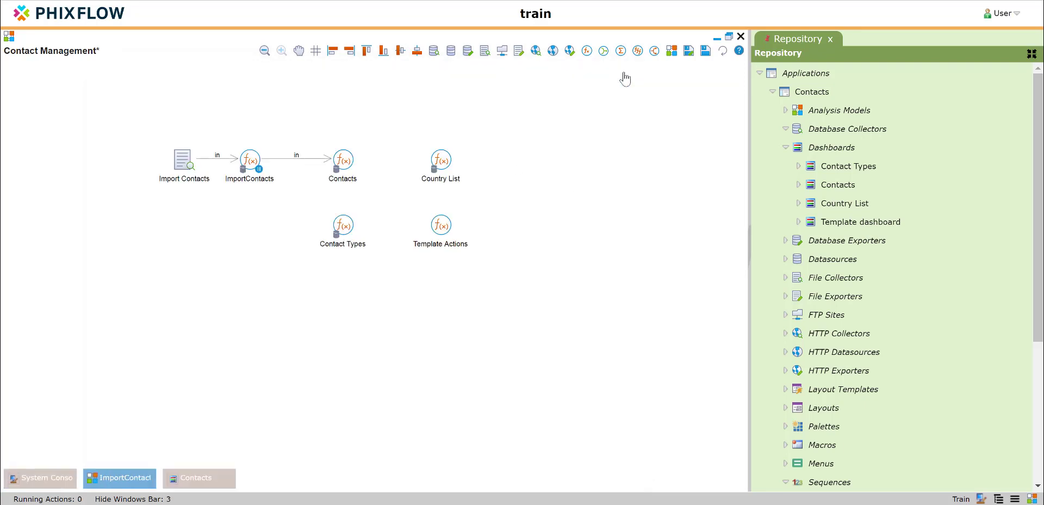
# Refresh the contact list on the restored Contacts dashboard and leave design mode.
pyautogui.click(195, 481)
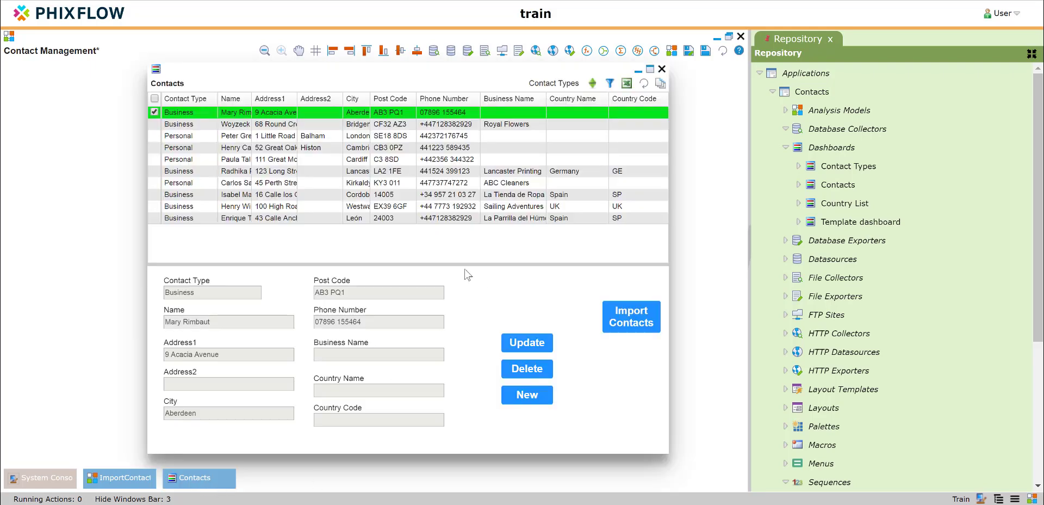
pyautogui.click(644, 83)
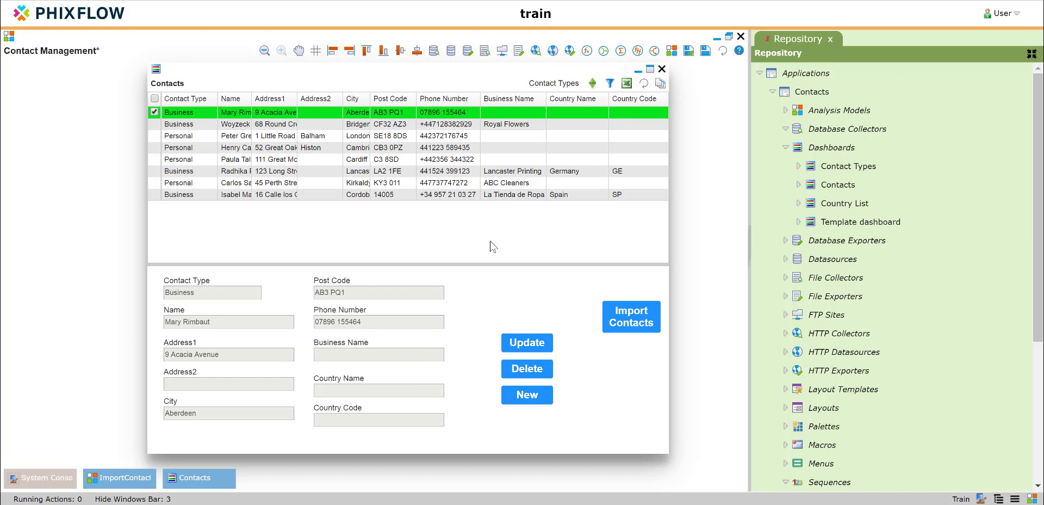
pyautogui.click(1033, 500)
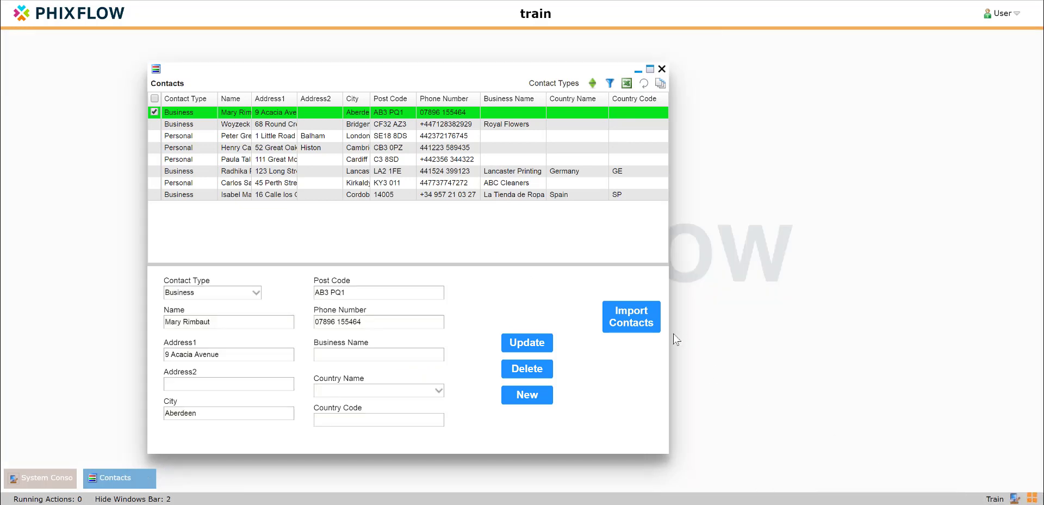